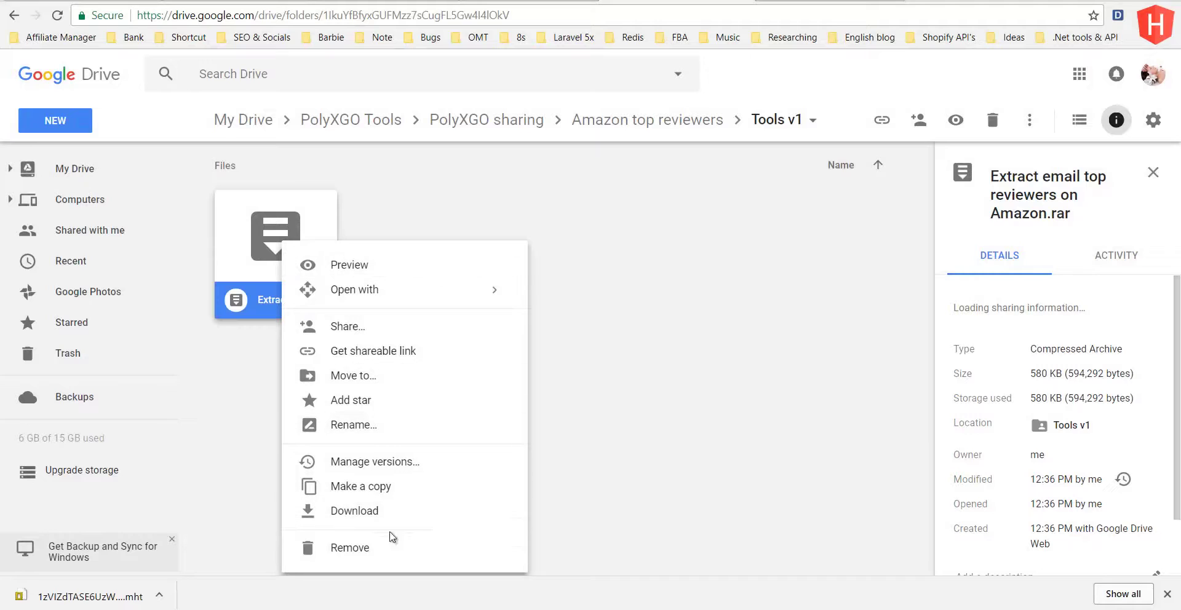
Step: Download 'Extract email top reviewers on Amazon.rar' from Drive through IDM to the desktop and select it
left_click(376, 512)
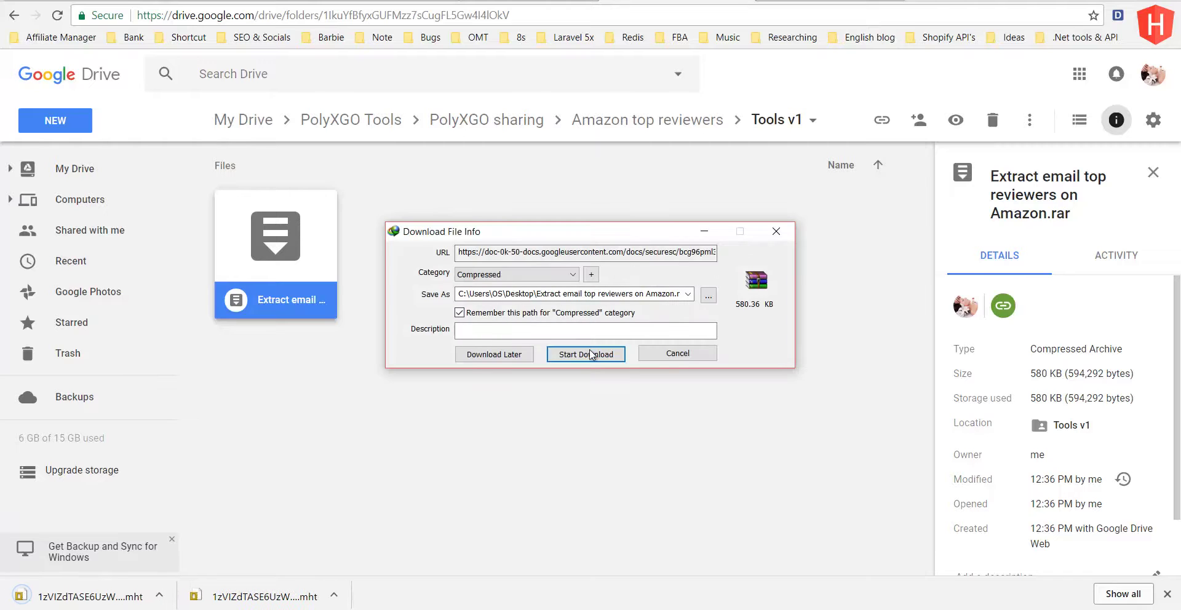
left_click(591, 356)
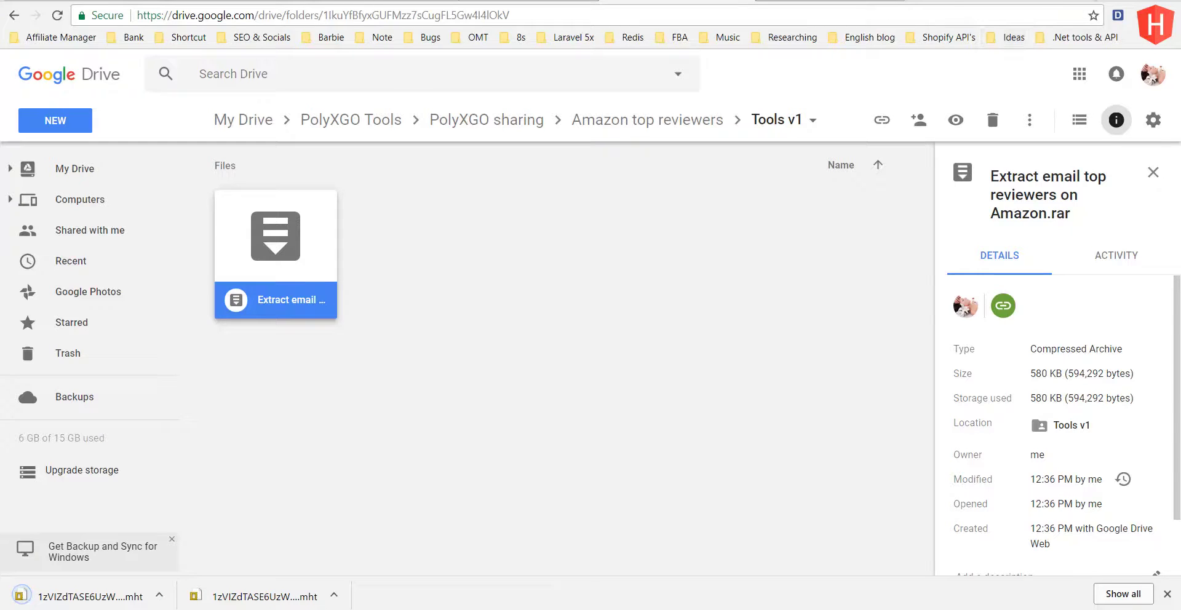
left_click(1089, 2)
left_click(213, 501)
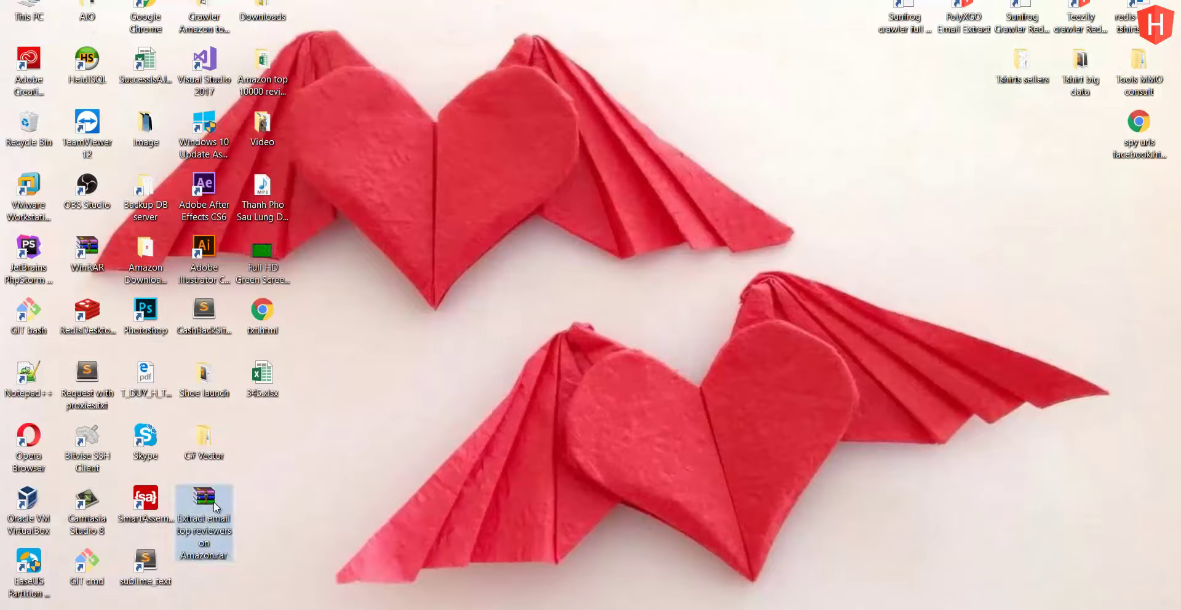
Step: Extract the password-protected .rar into its own named folder and open that folder
right_click(212, 501)
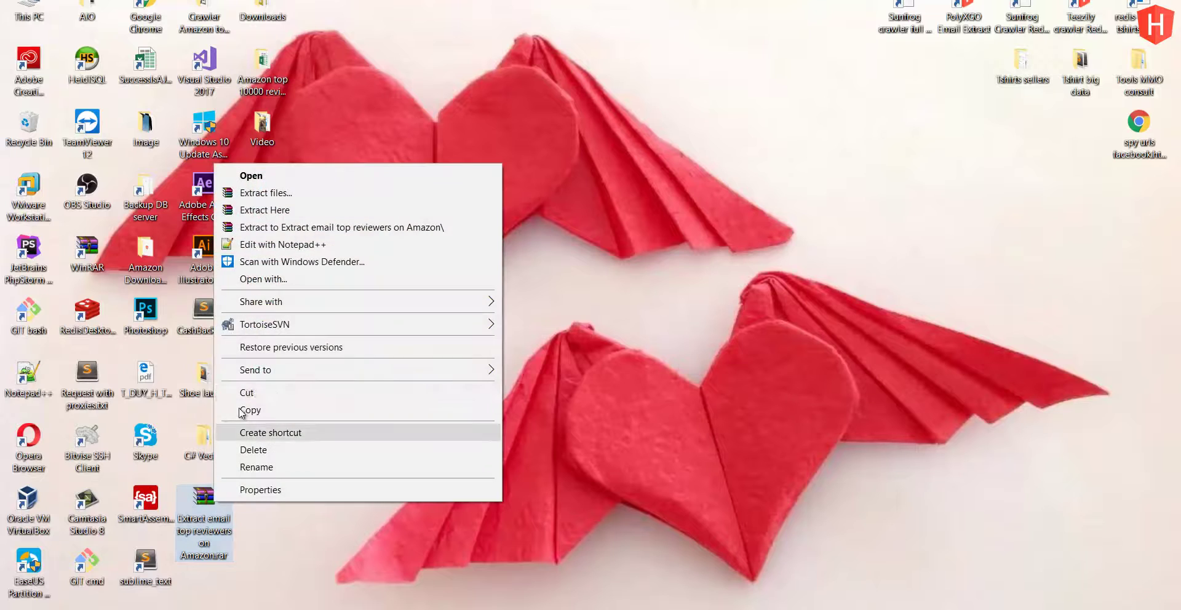
left_click(300, 228)
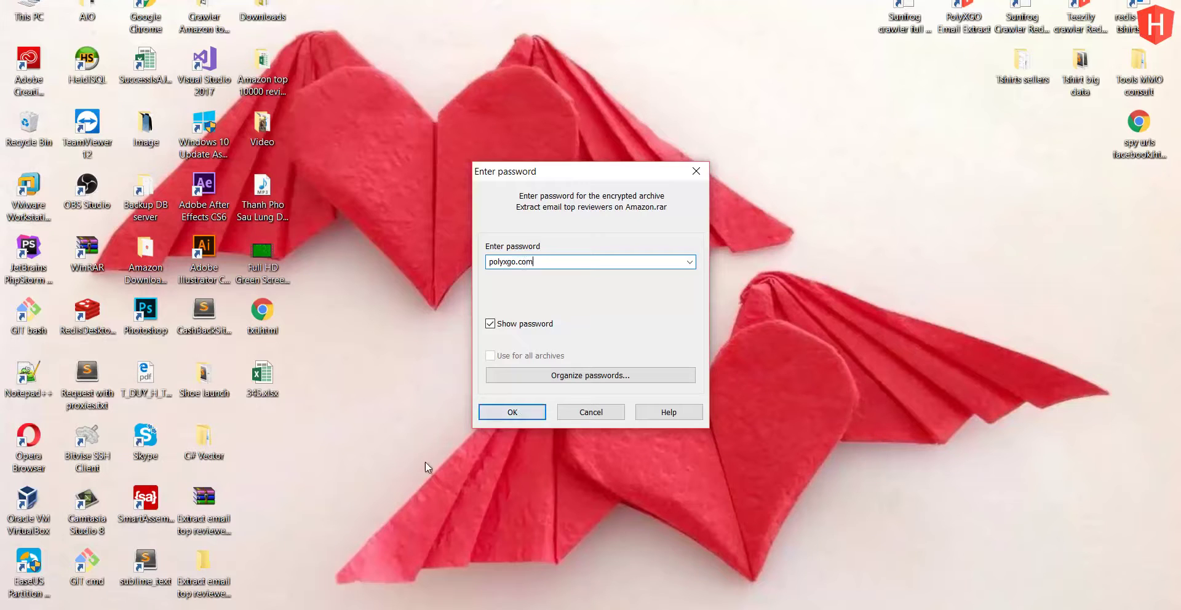
left_click(514, 418)
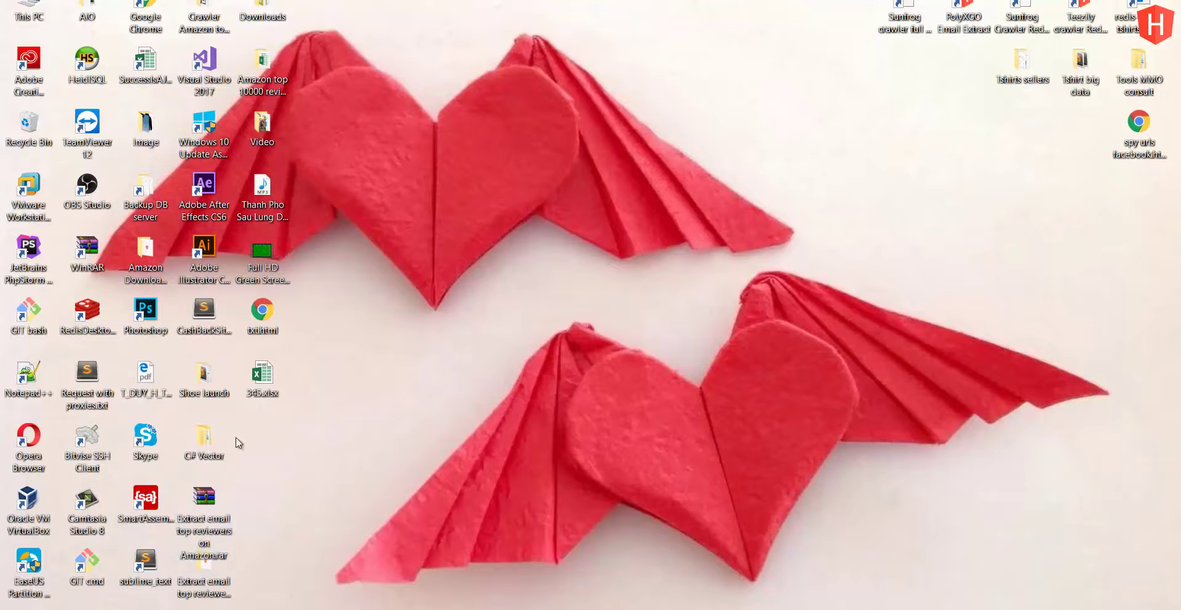
double_click(190, 569)
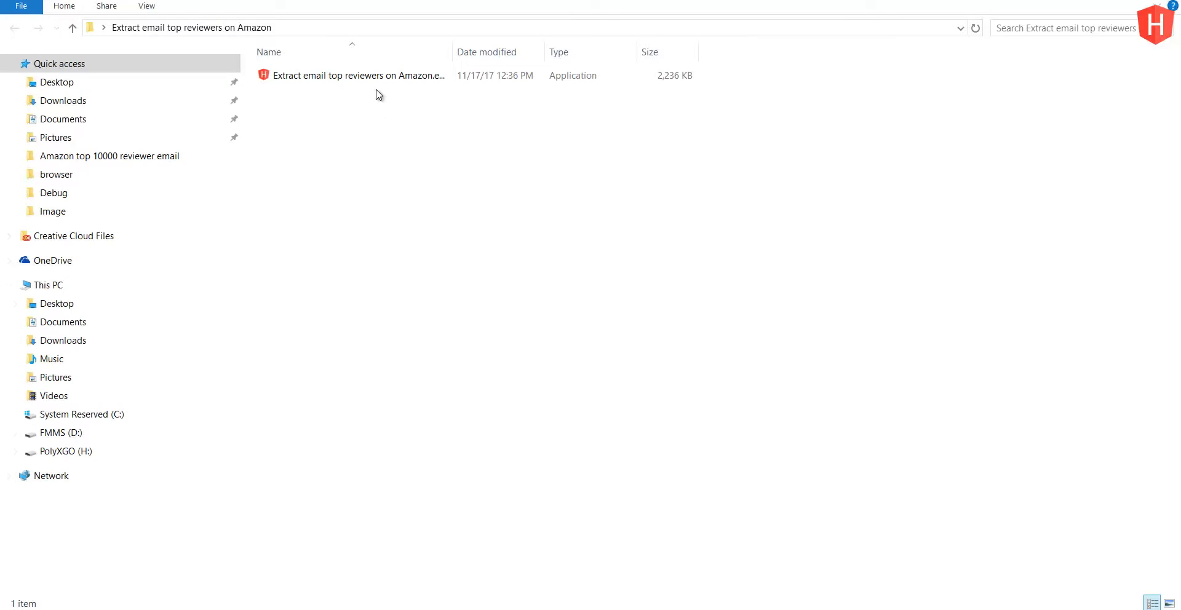
Step: Launch the extractor program and paste the account password into its login box
left_click(374, 78)
double_click(374, 78)
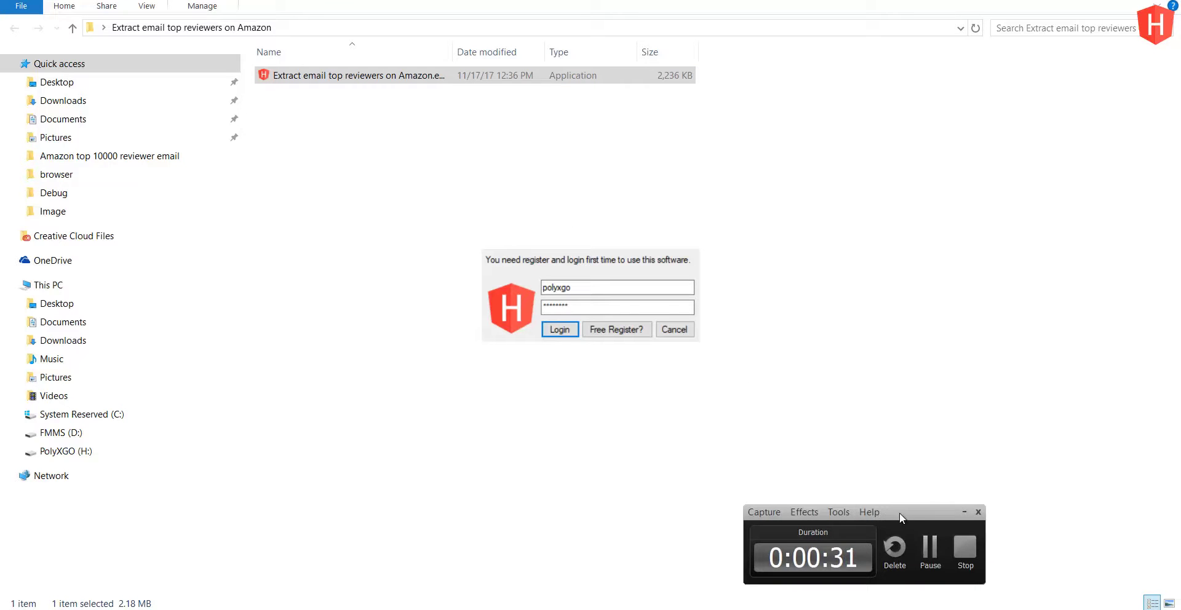
left_click(596, 308)
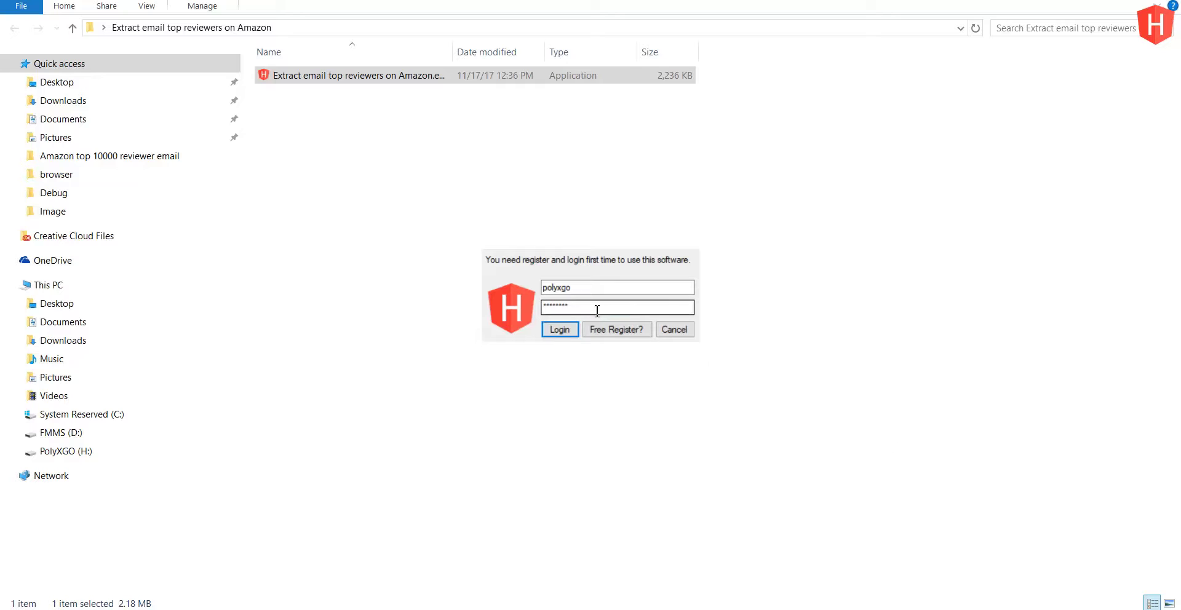
double_click(581, 308)
key("ctrl+v")
Step: Enter the username, log in, and run Get email, which asks for an Amazon login
left_click_drag(588, 290, 461, 285)
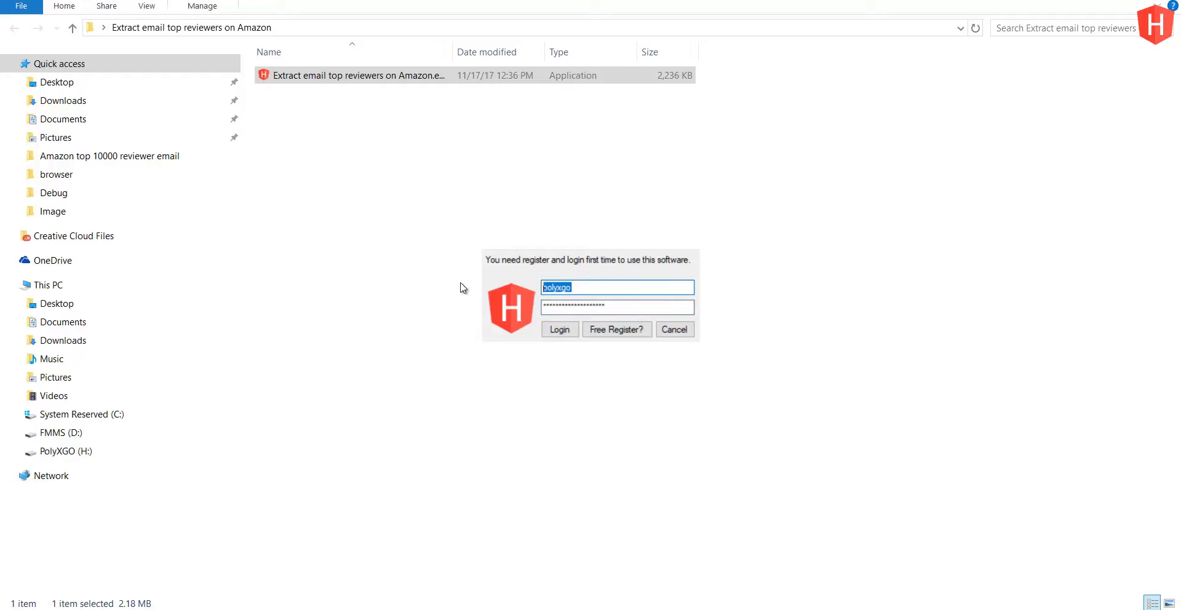
type("xuantuan241289")
left_click(562, 333)
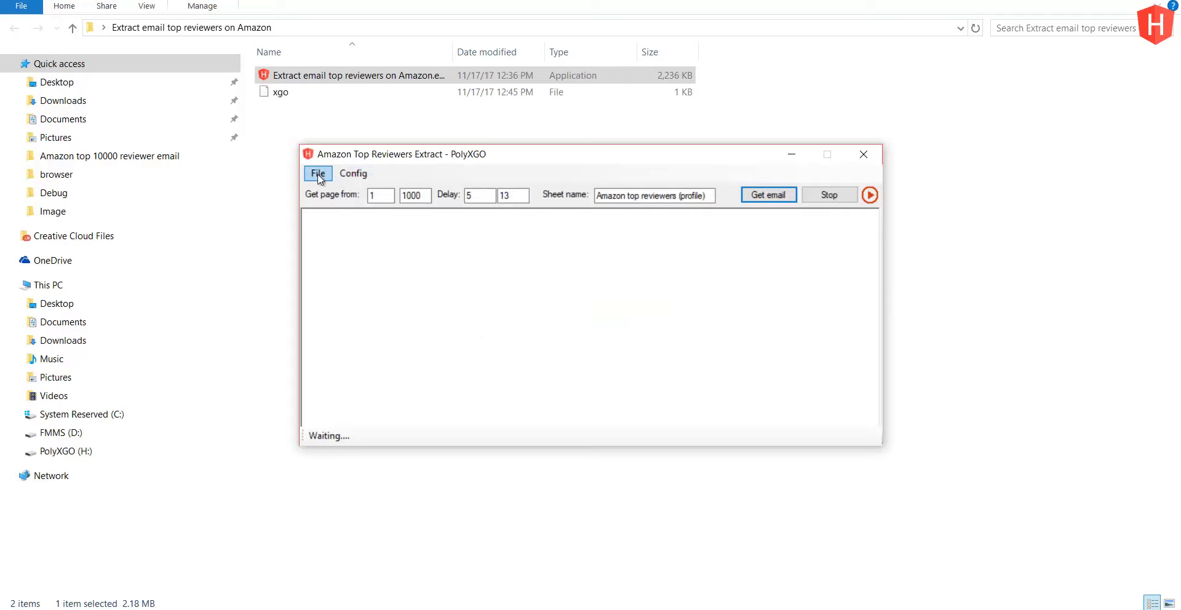
left_click(744, 197)
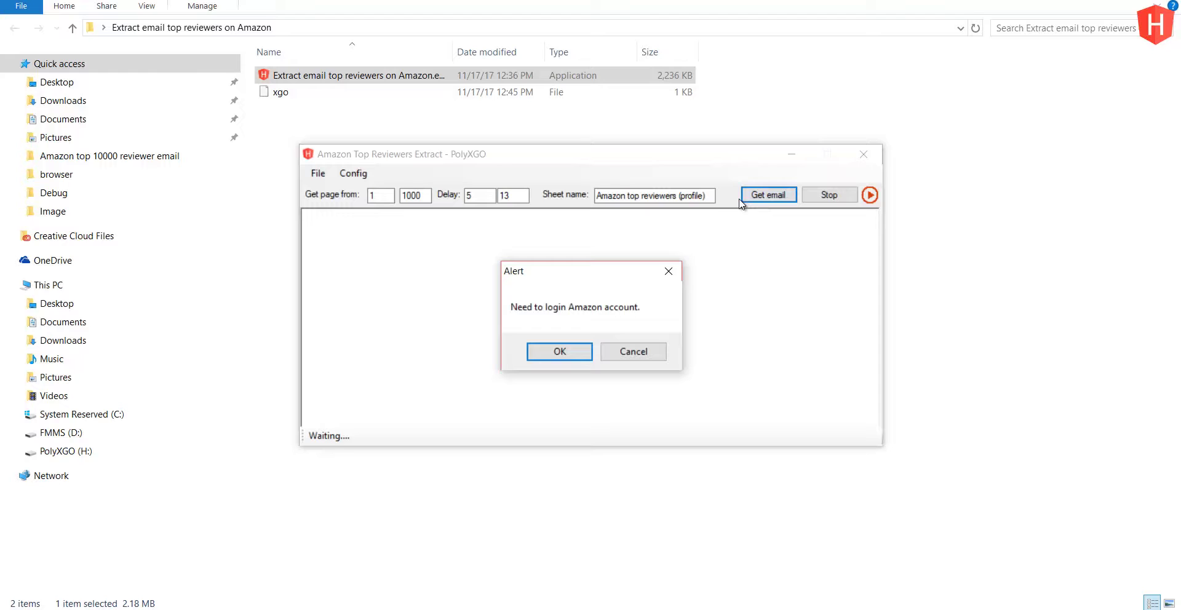
Step: Dismiss the alert, go to amazon.com and sign out of the current Amazon account
left_click(603, 348)
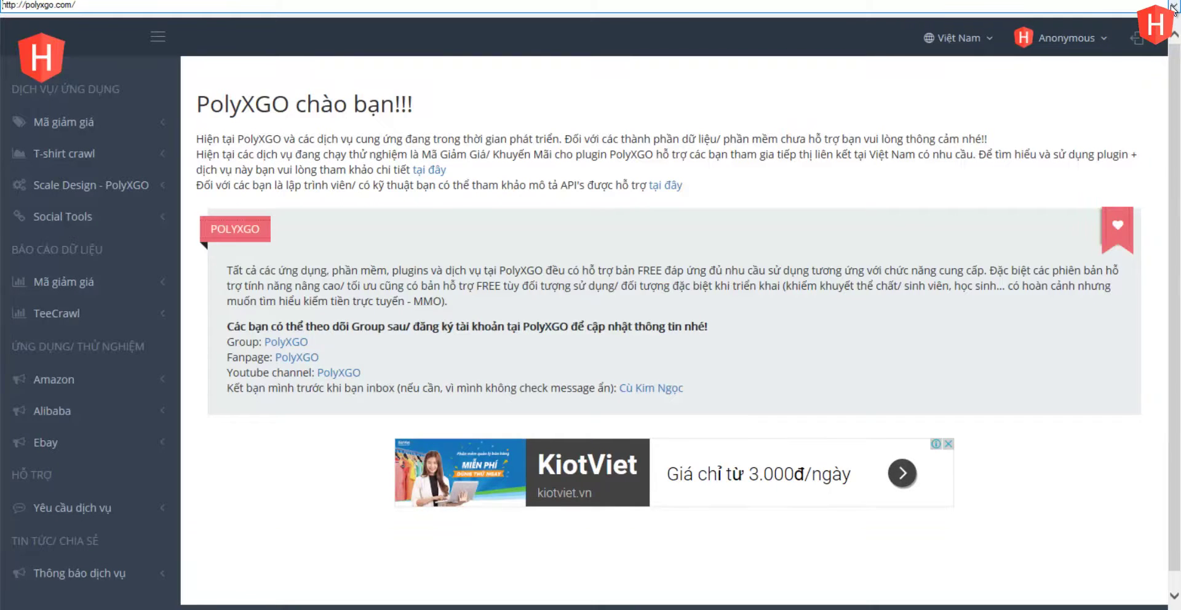
left_click(1173, 8)
left_click(1021, 24)
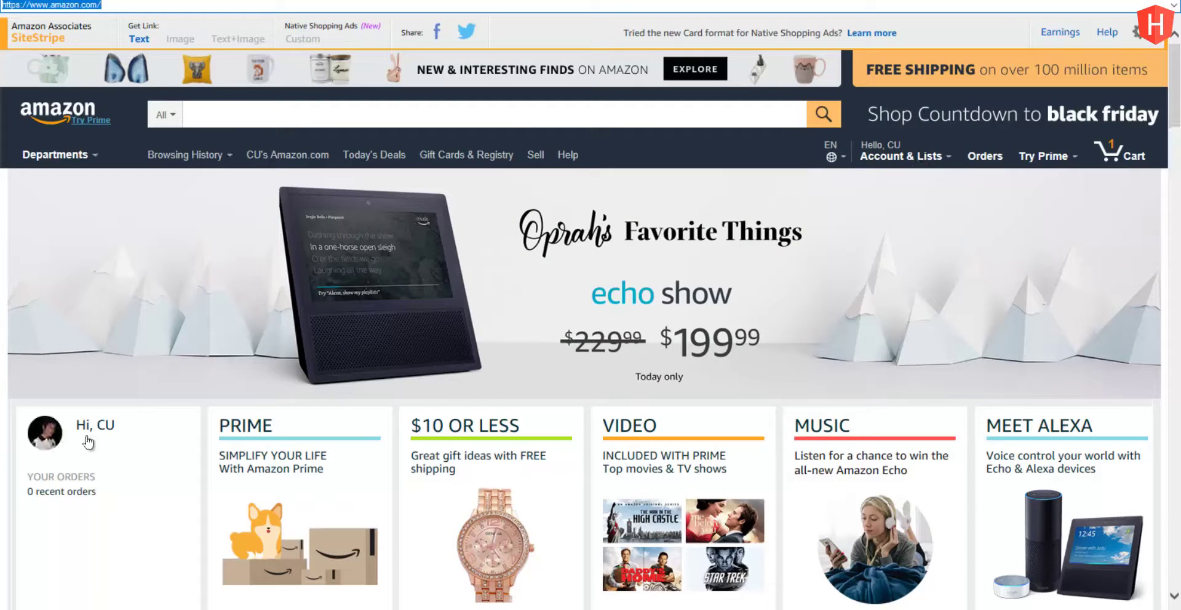
mouse_move(941, 159)
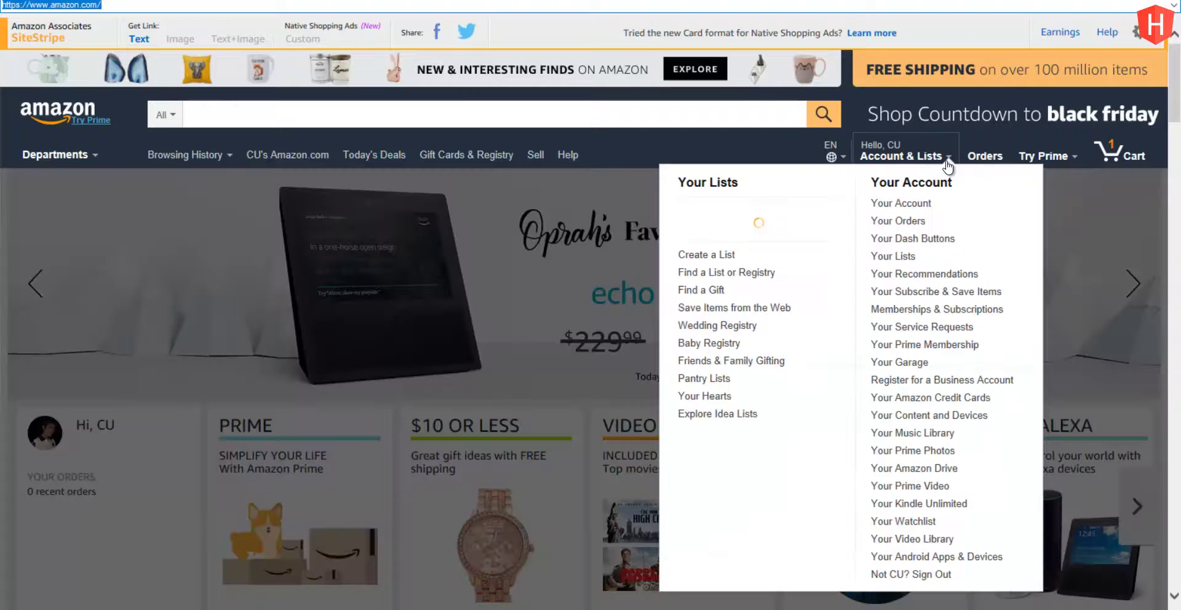
left_click(906, 575)
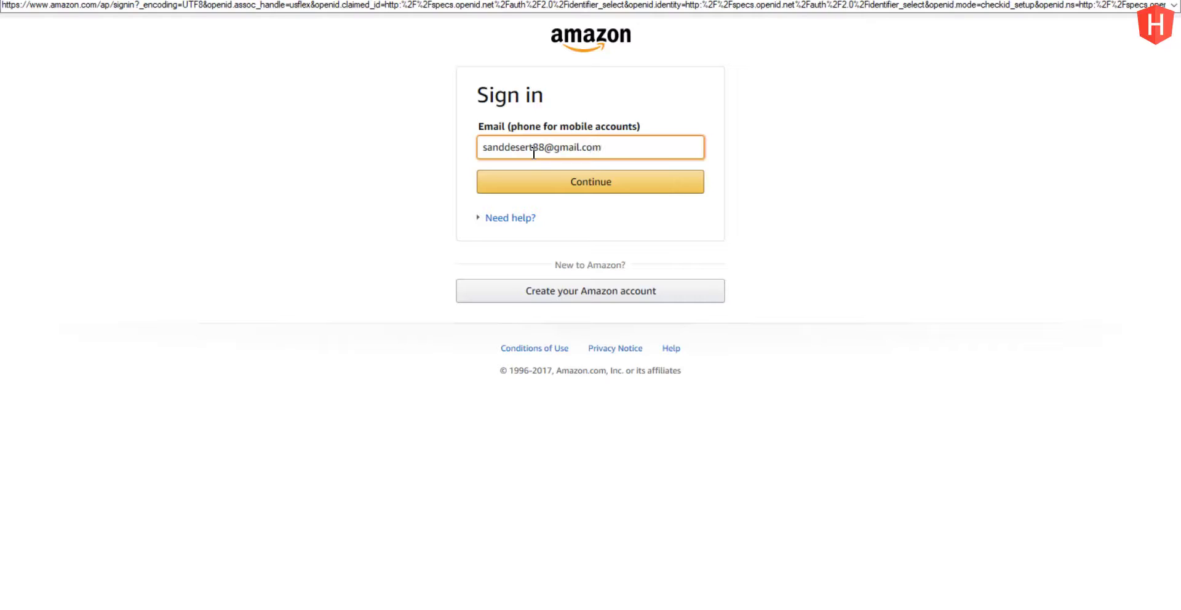
Step: Sign in with the other Amazon account's email and password, then return to the home page
left_click(567, 186)
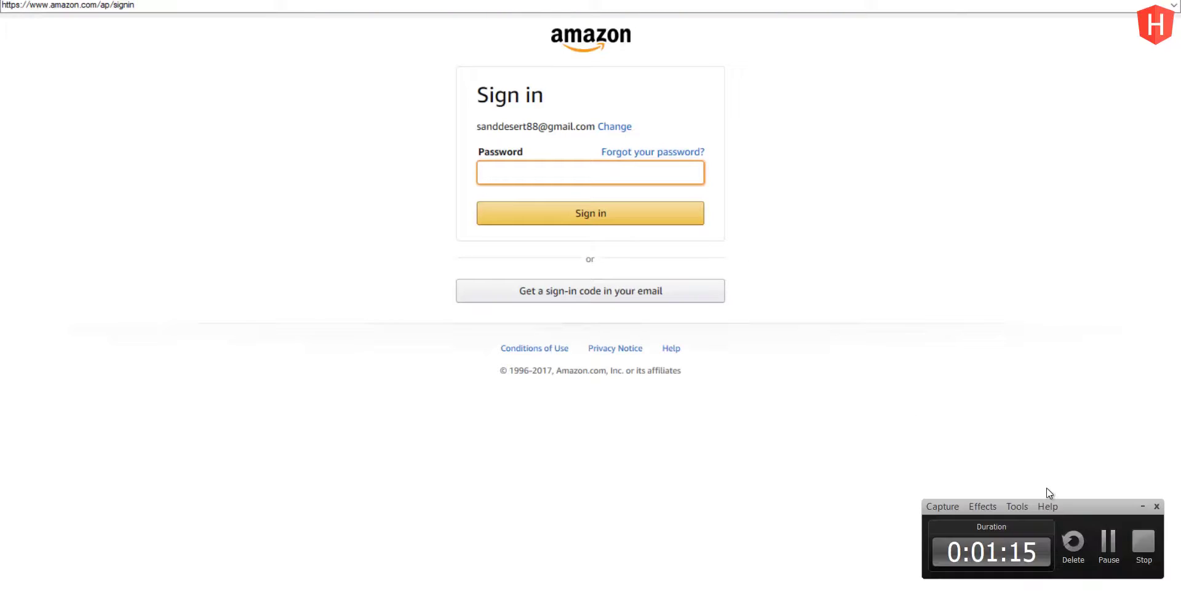
key("ctrl+v")
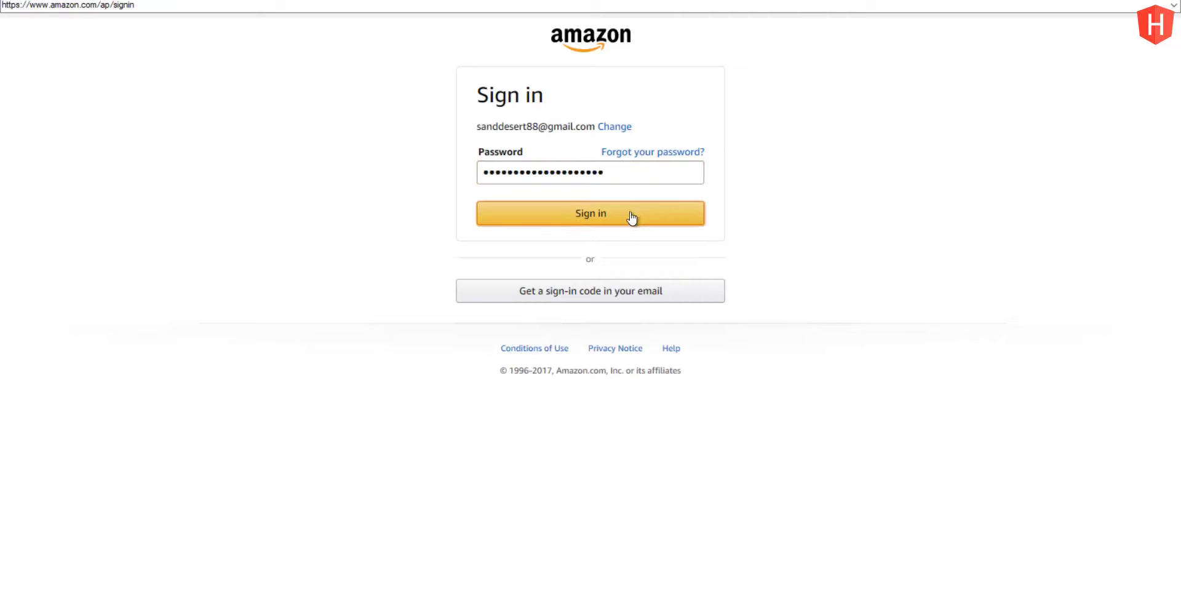
left_click(603, 214)
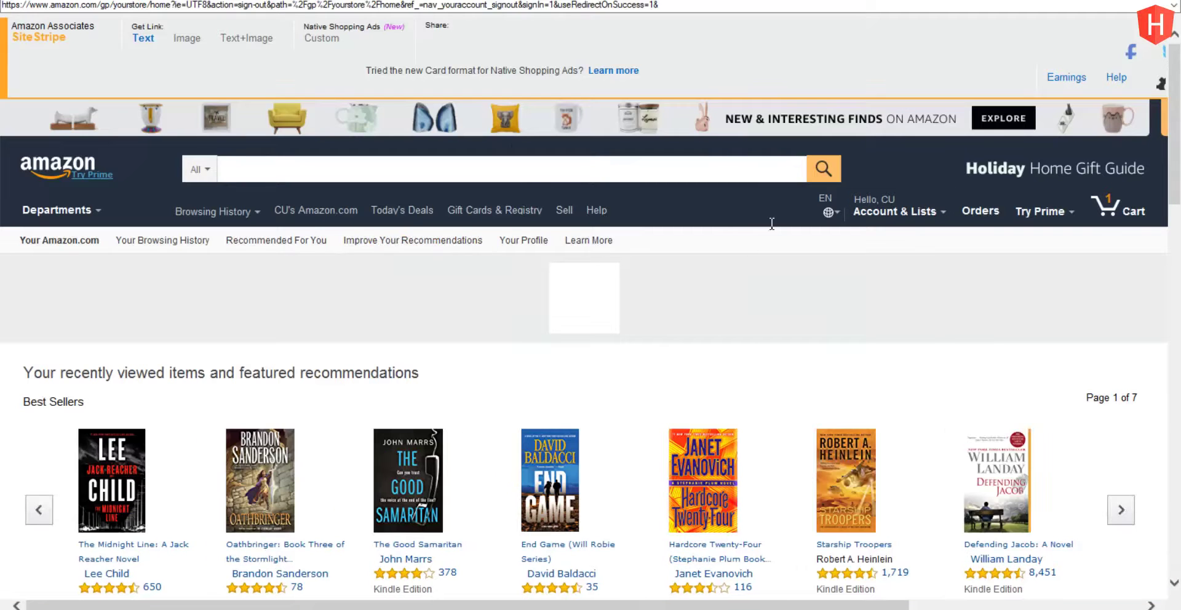
mouse_move(859, 211)
left_click(59, 163)
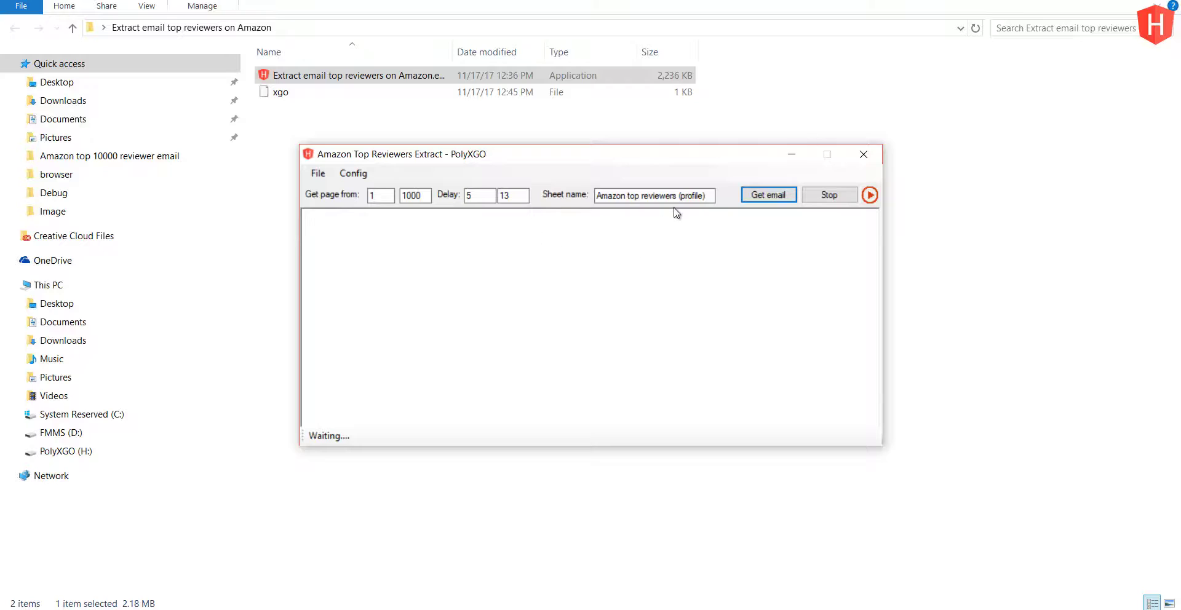
Step: Run Get email, open the extractor's folder in Save As, and start typing the file name 'Amazon'
left_click(762, 196)
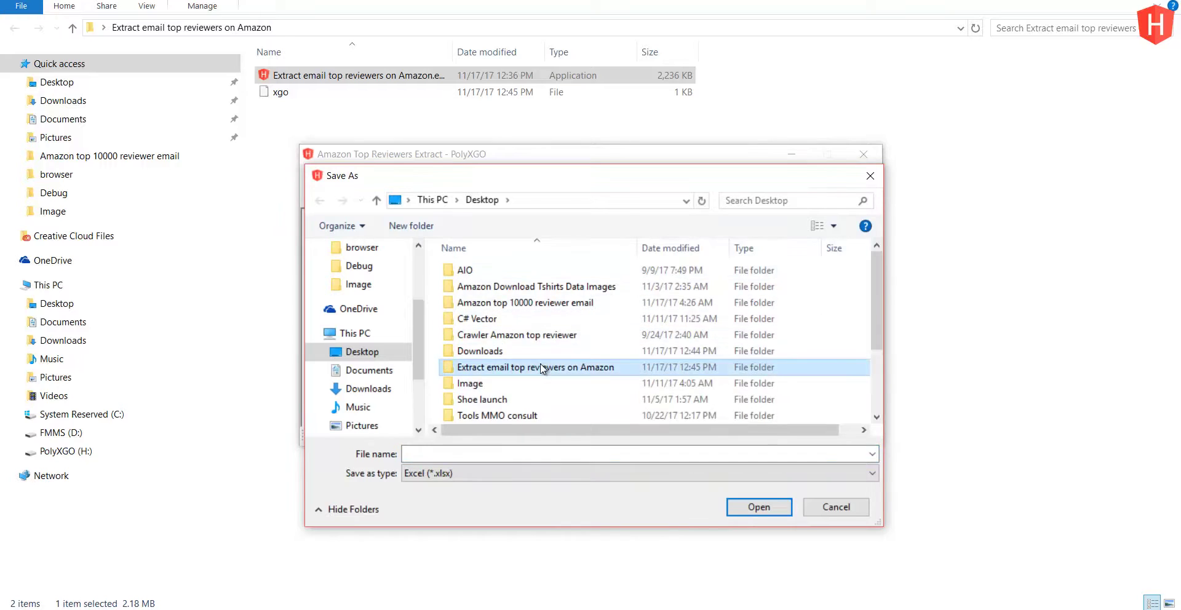
double_click(536, 367)
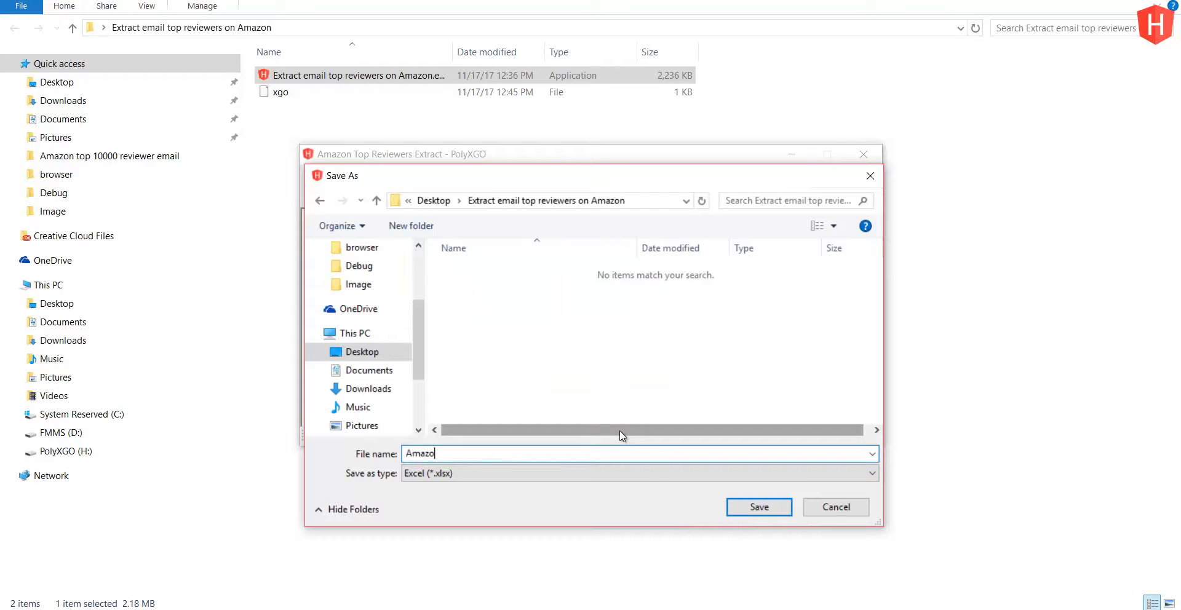
type("Amazon")
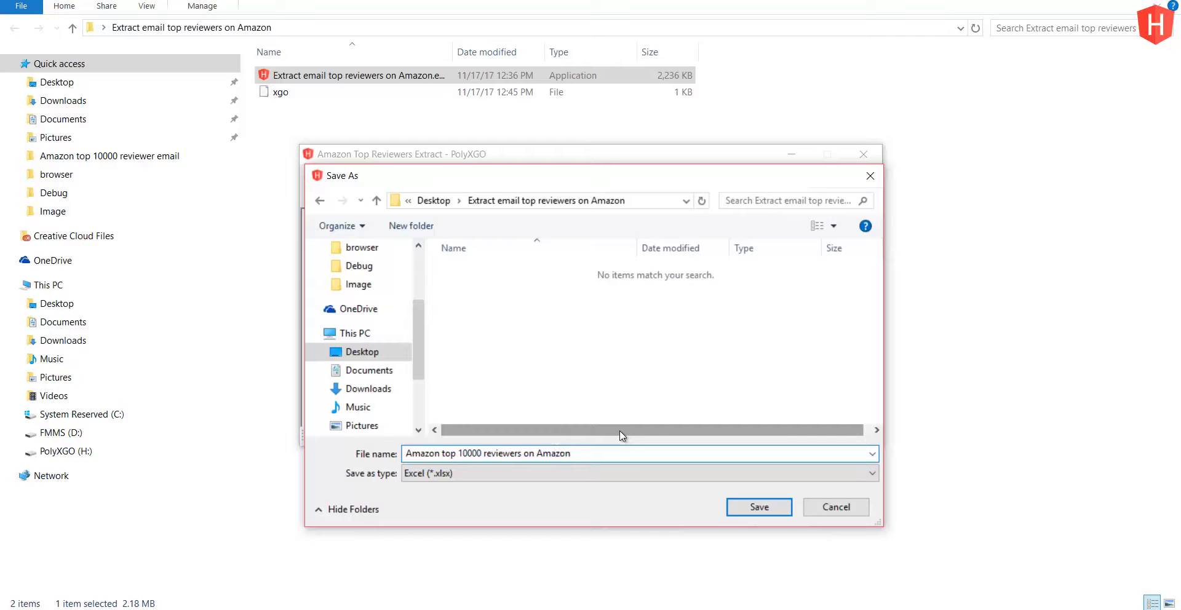
Step: Save the results workbook to start extraction and reposition the extractor window
left_click(755, 506)
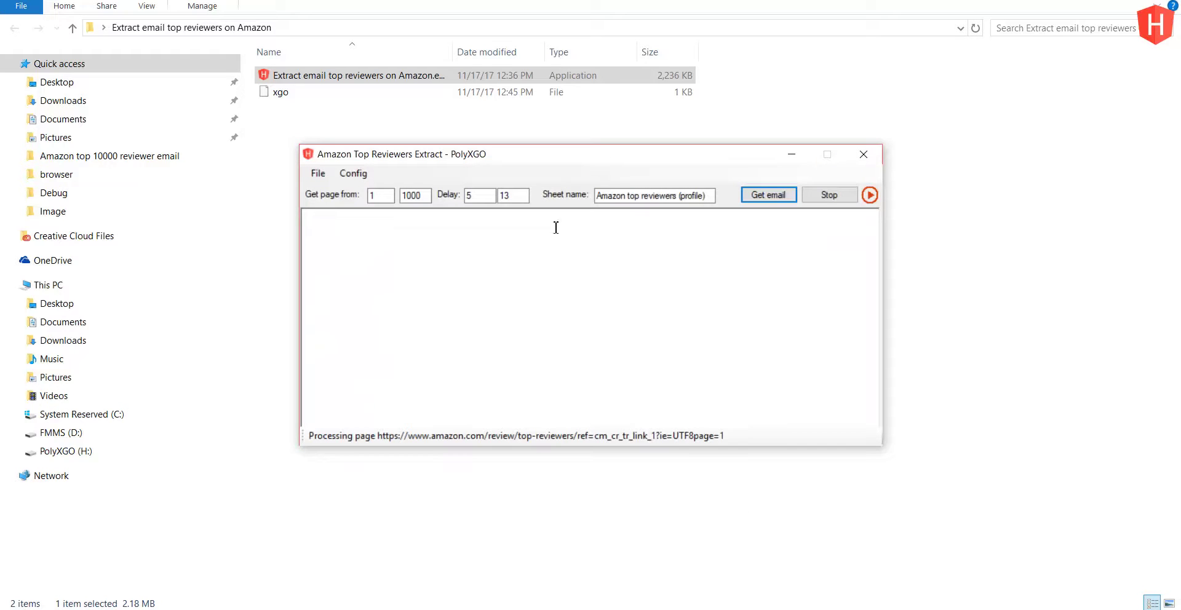
left_click_drag(563, 161, 644, 205)
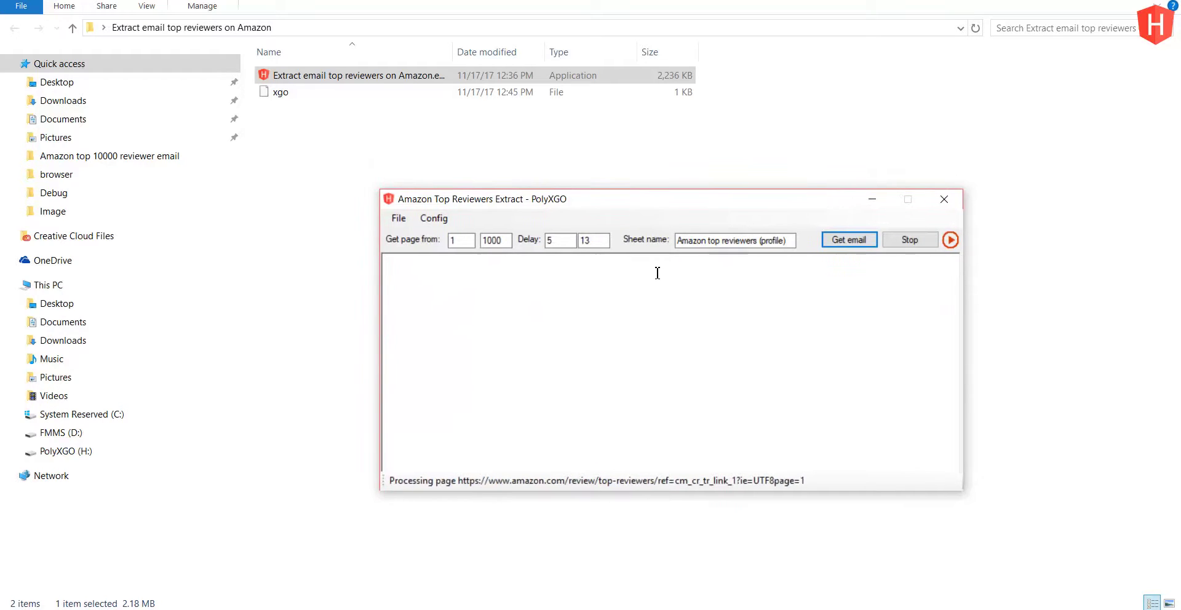
left_click(650, 282)
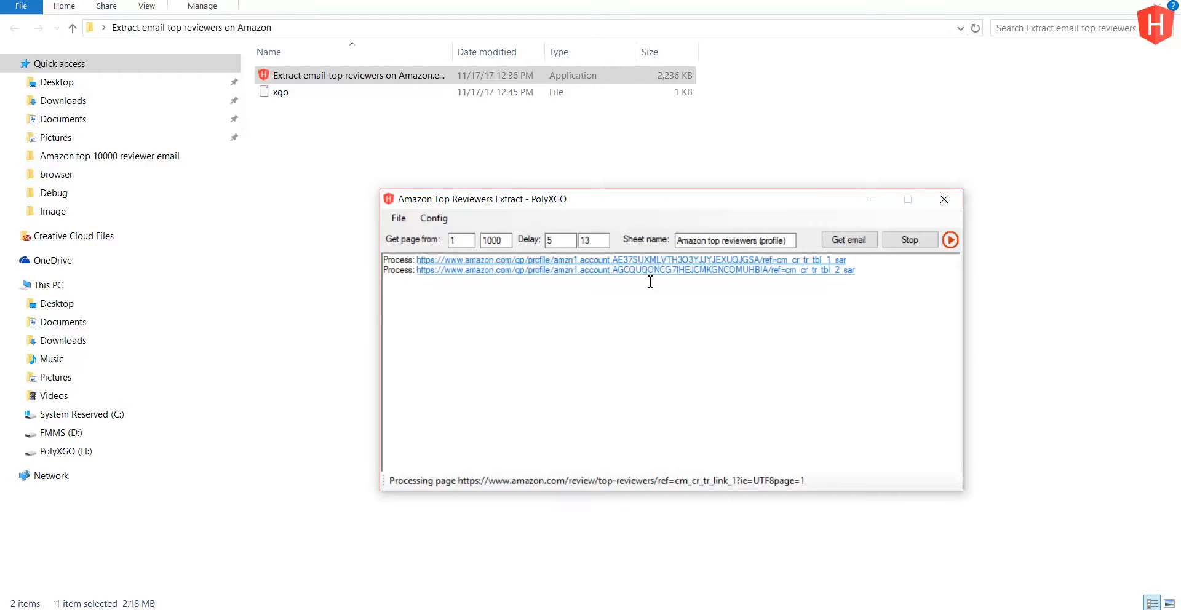
Step: Highlight the first extracted email in the log and select the new results workbook
left_click_drag(877, 270, 394, 259)
left_click(445, 301)
left_click_drag(627, 203, 600, 203)
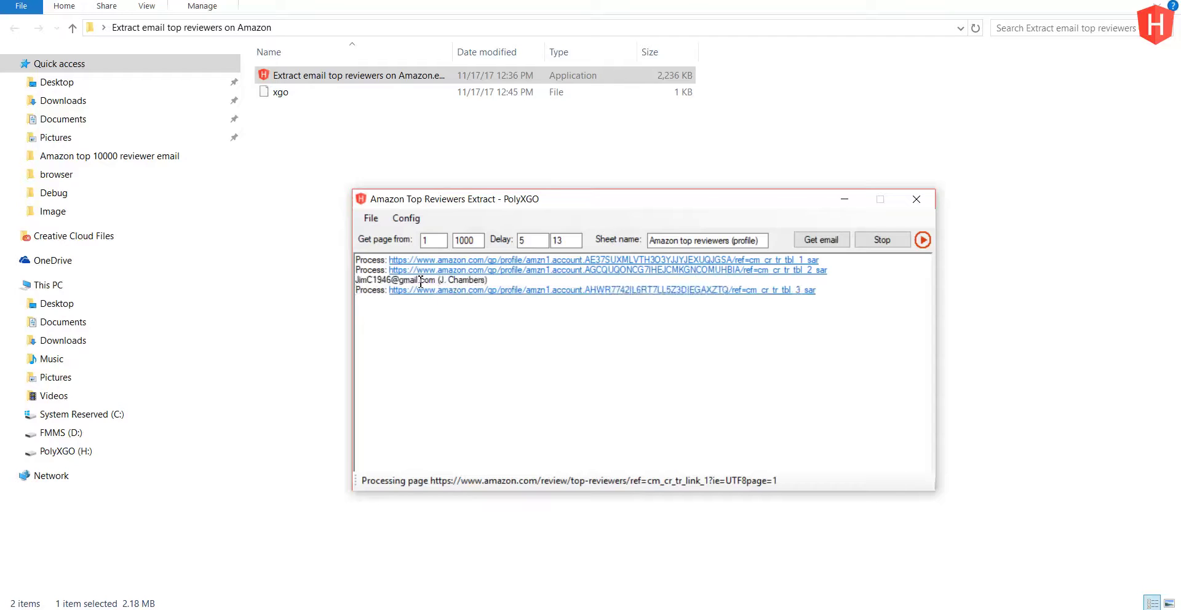
left_click_drag(368, 281, 484, 284)
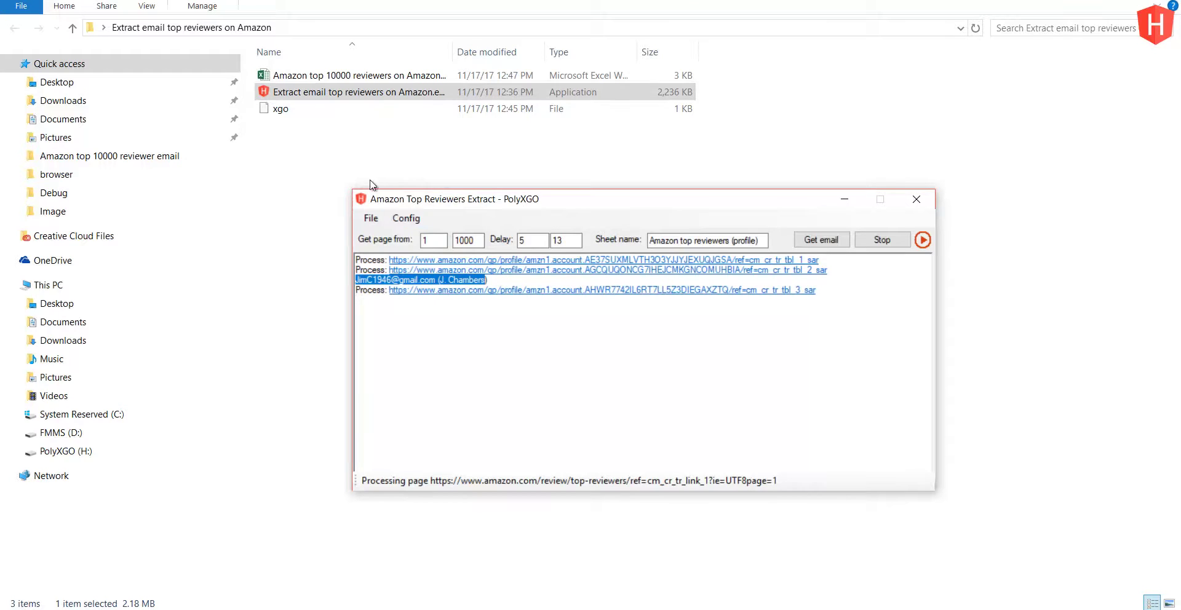
left_click(332, 75)
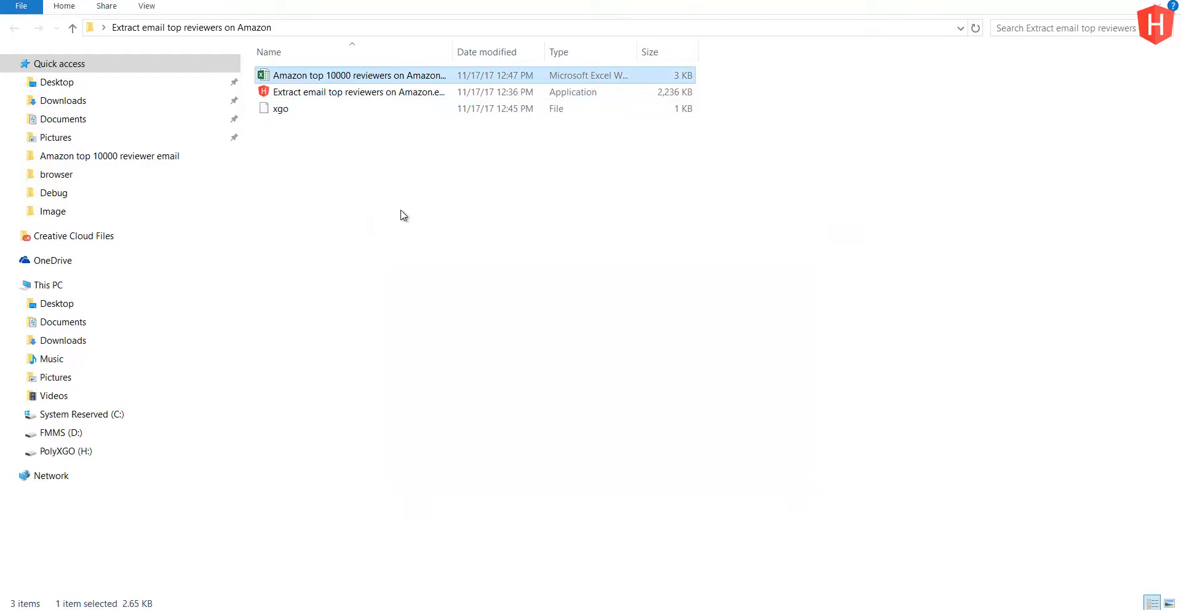
Step: Duplicate the results workbook, widen the Name column, and select the '- Copy.xlsx' file
left_click(384, 184)
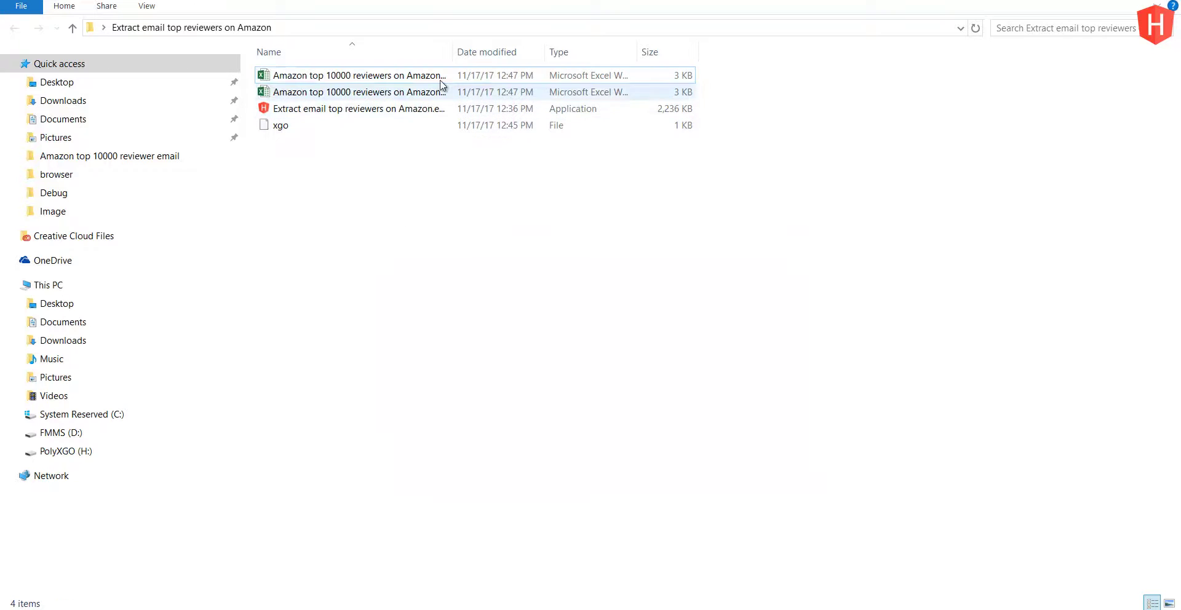
double_click(455, 43)
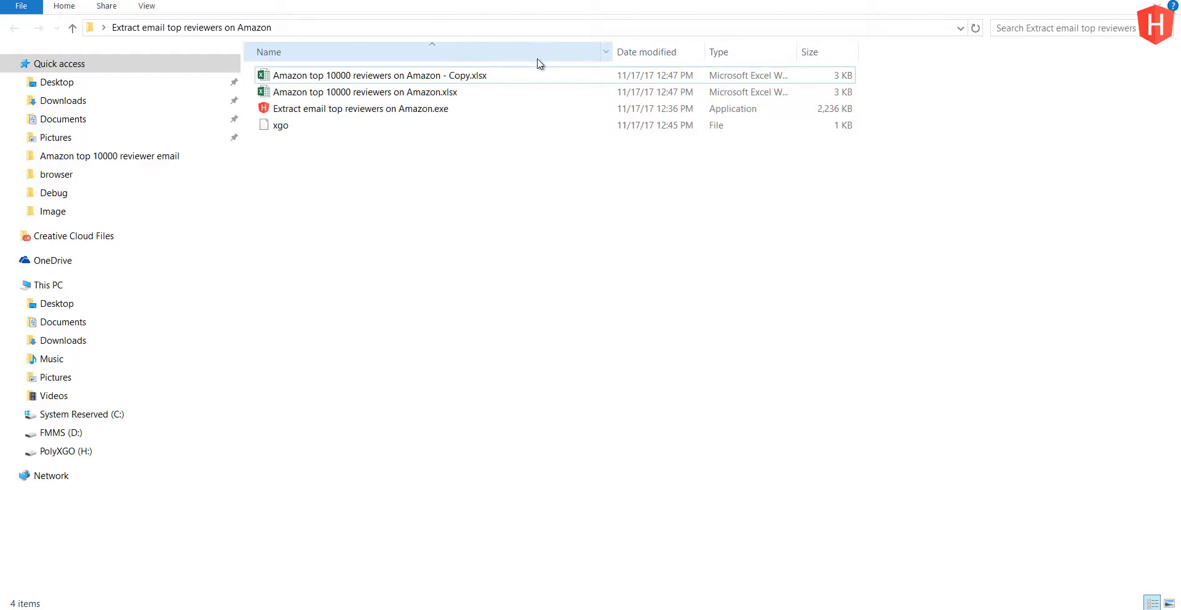
left_click(453, 75)
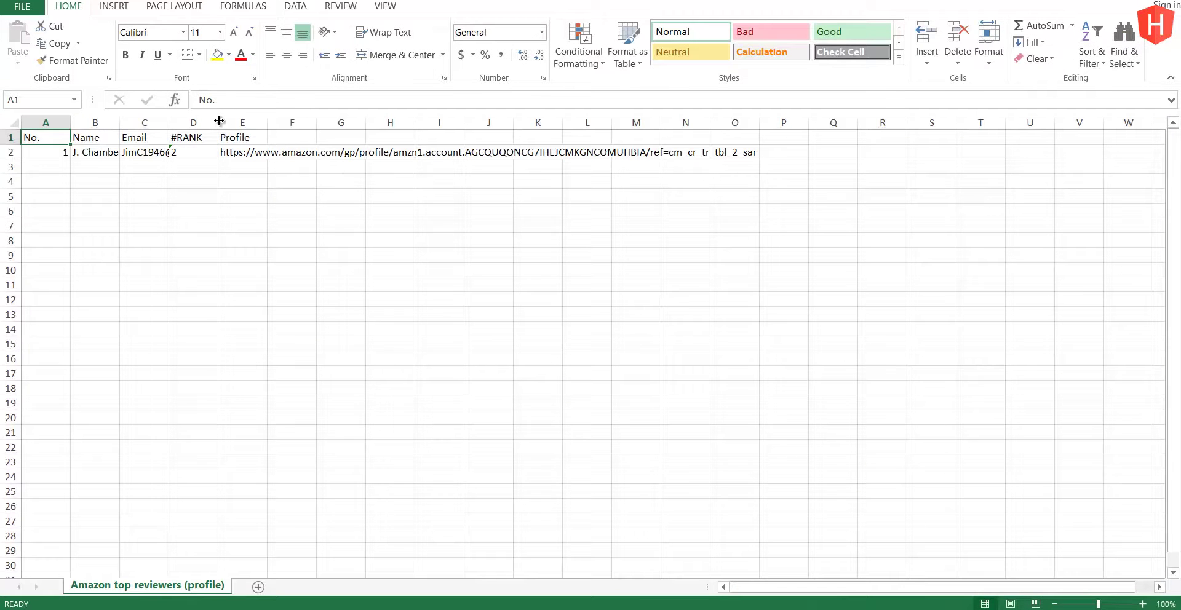
Step: AutoFit columns A–E to the No., name, email, #RANK and profile URL contents
double_click(219, 120)
double_click(255, 121)
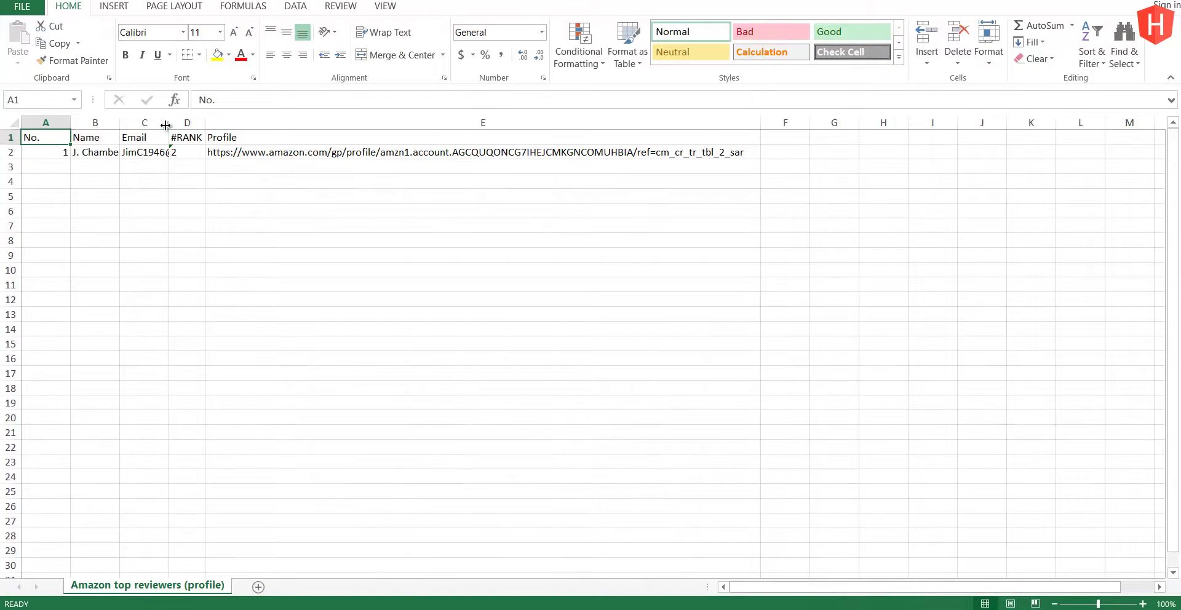
double_click(167, 123)
double_click(120, 123)
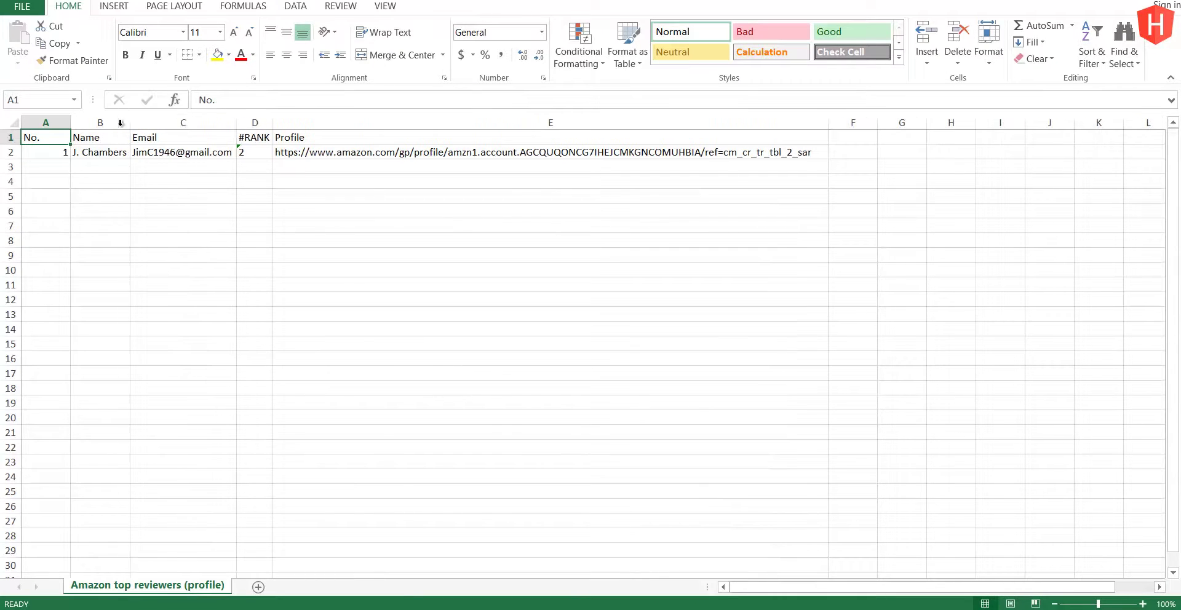
double_click(69, 125)
Step: Re-enter the email in C2 so it becomes a hyperlink
left_click(88, 152)
left_click(148, 152)
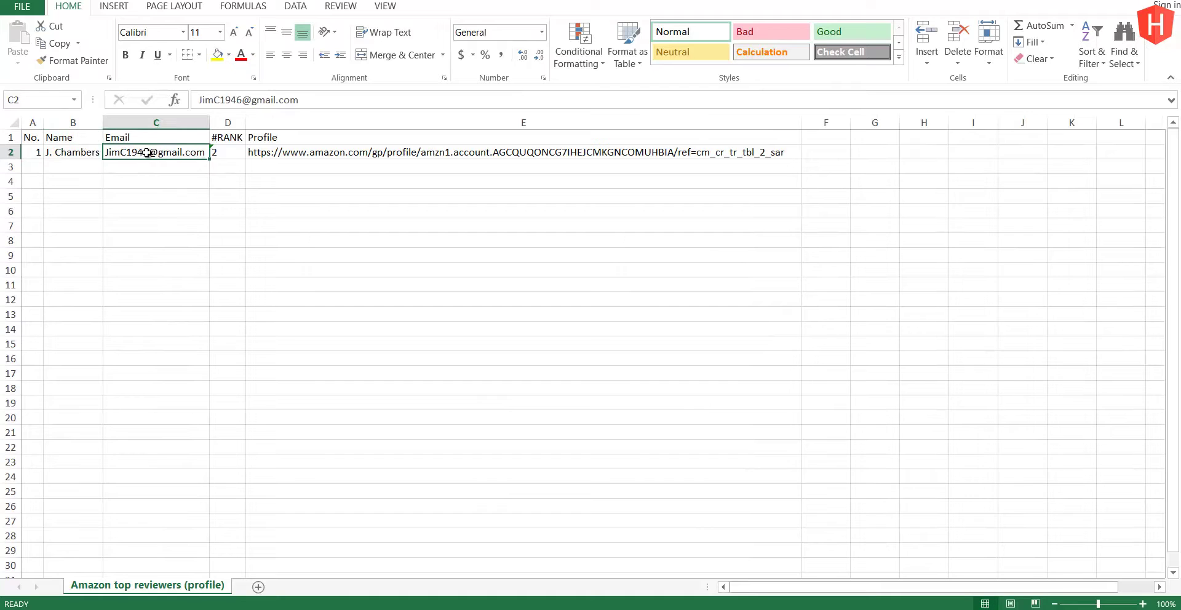
double_click(147, 153)
key("Return")
left_click(162, 184)
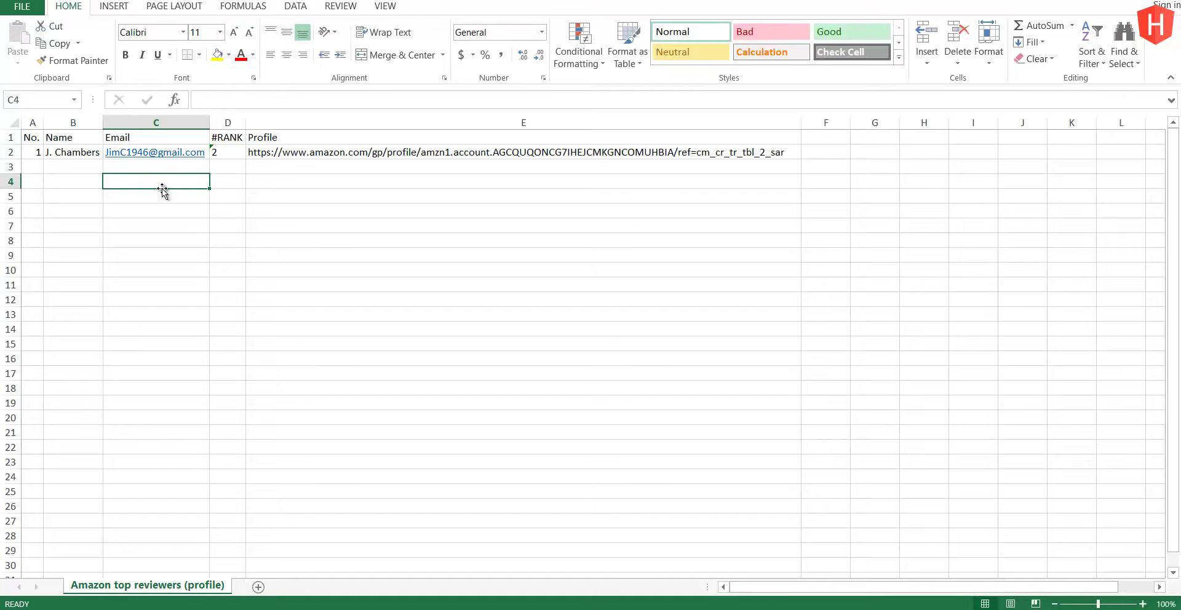
left_click(184, 211)
Step: Highlight the second and third extracted emails in the extractor log, then close the extractor and workbook
key("alt+Tab")
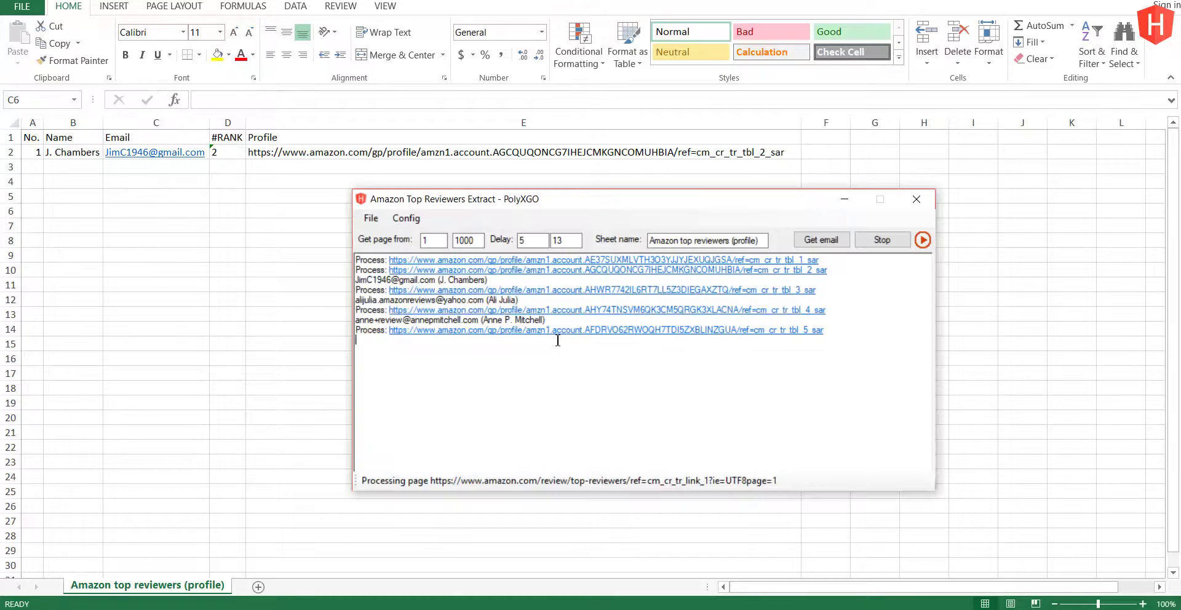
left_click_drag(551, 324, 407, 300)
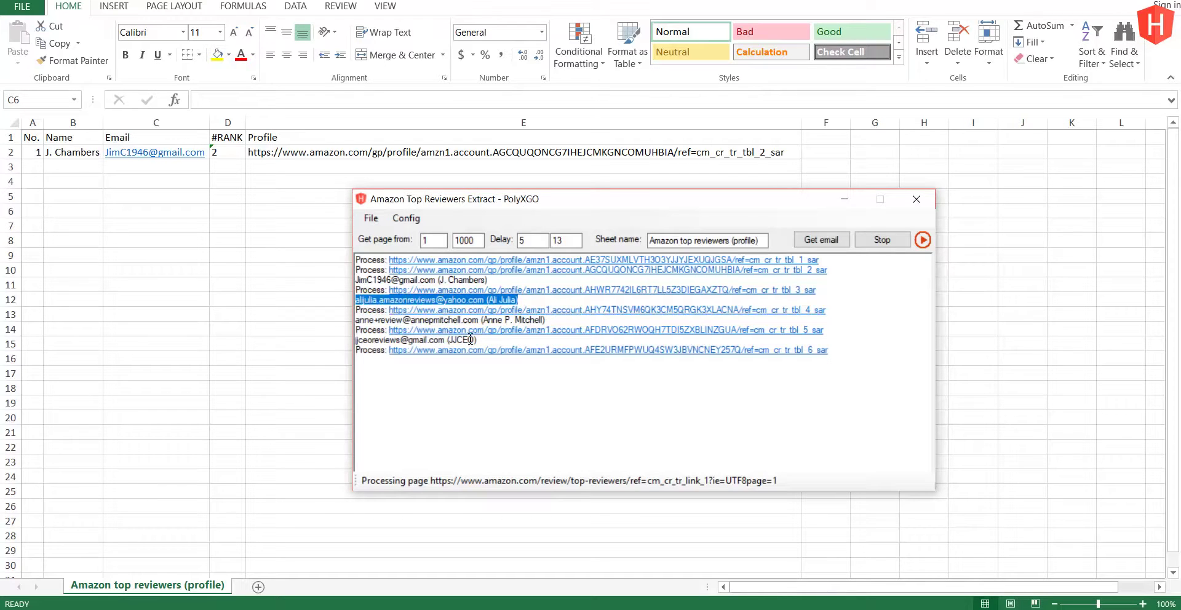
left_click_drag(479, 340, 365, 338)
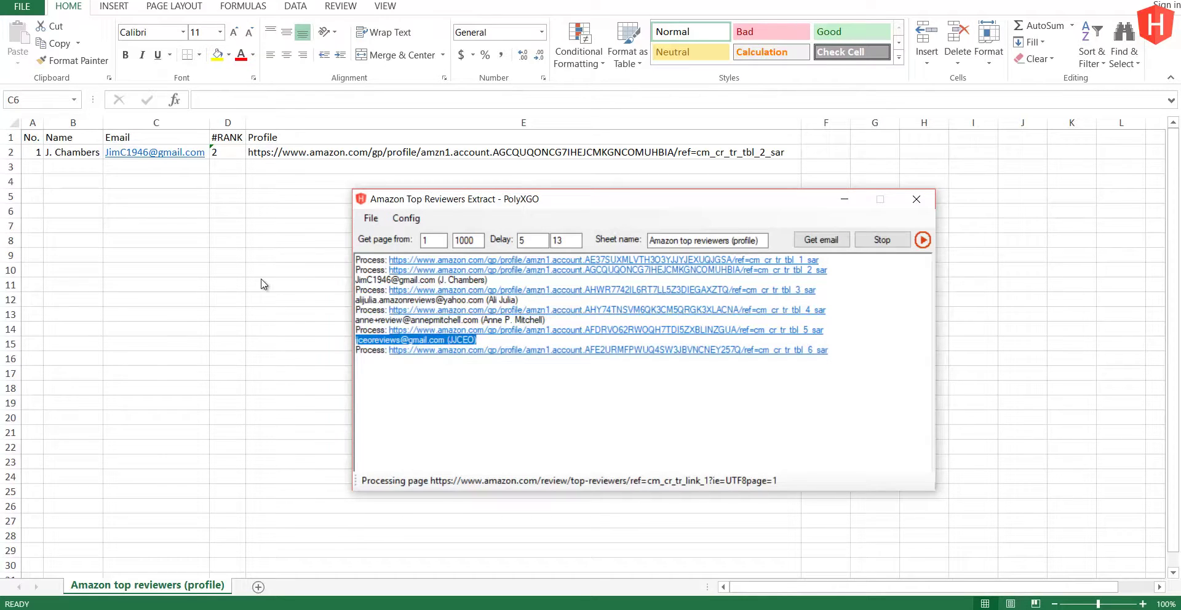
key("alt+F4")
key("alt+F4")
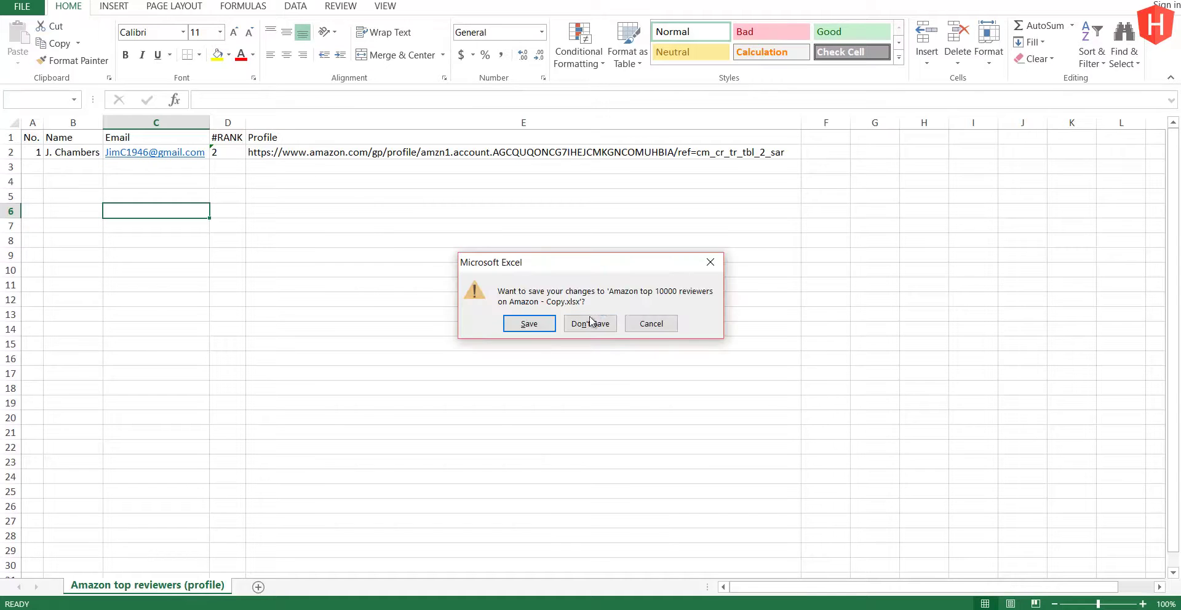
Step: Discard changes, delete the old copy, and open a fresh copy of the updated five-reviewer workbook
left_click(589, 324)
key("alt+F4")
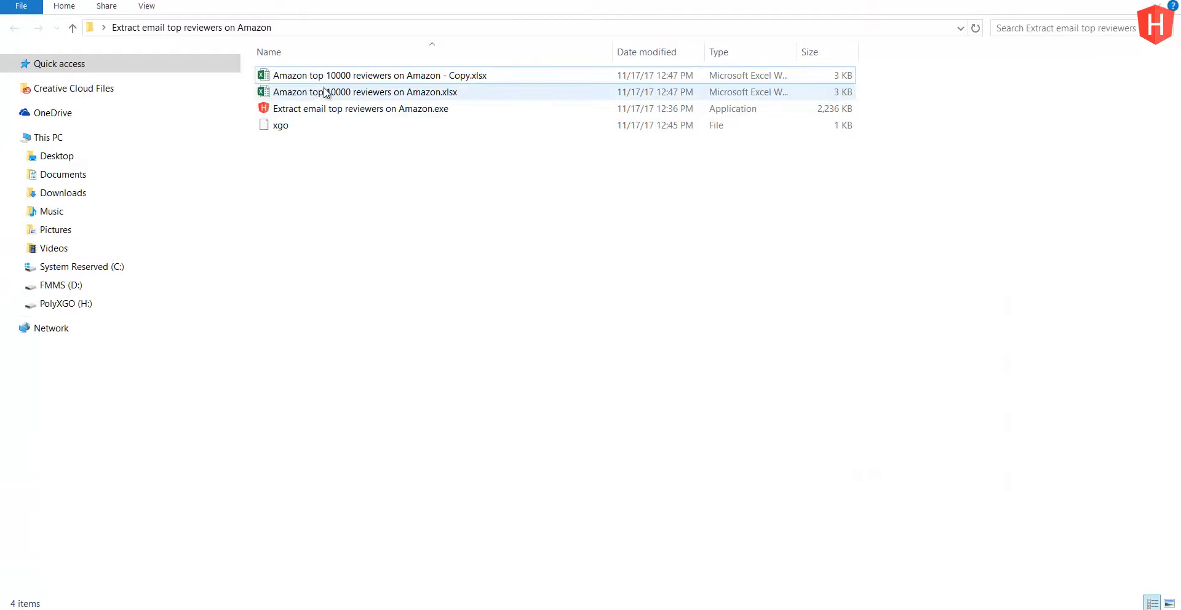
left_click(328, 77)
key("Delete")
key("Return")
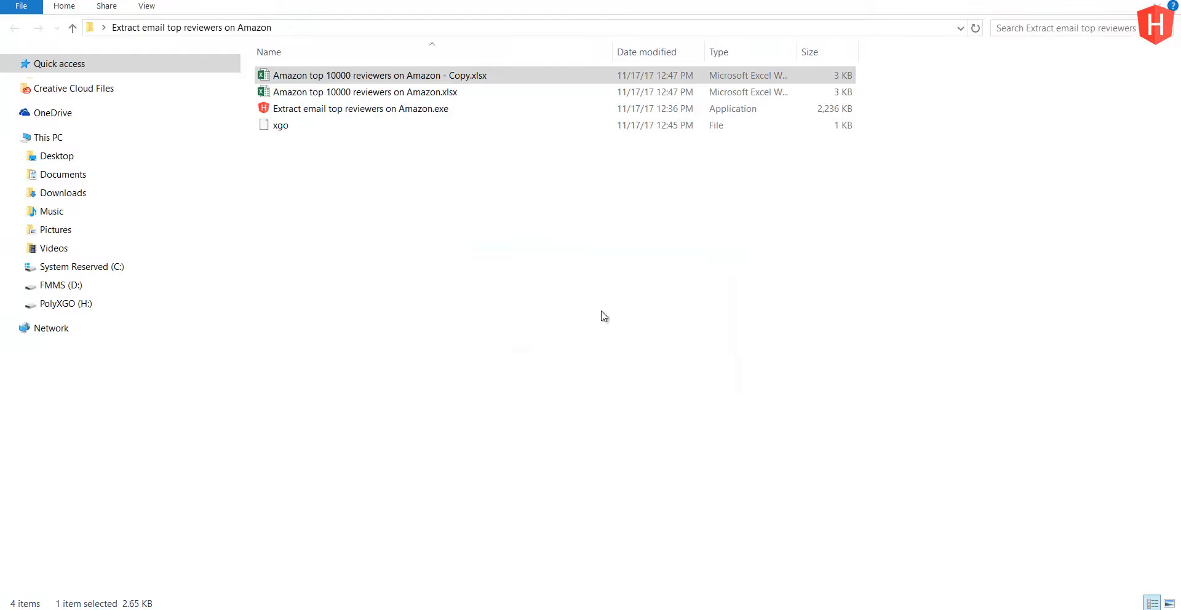
key("ctrl+z")
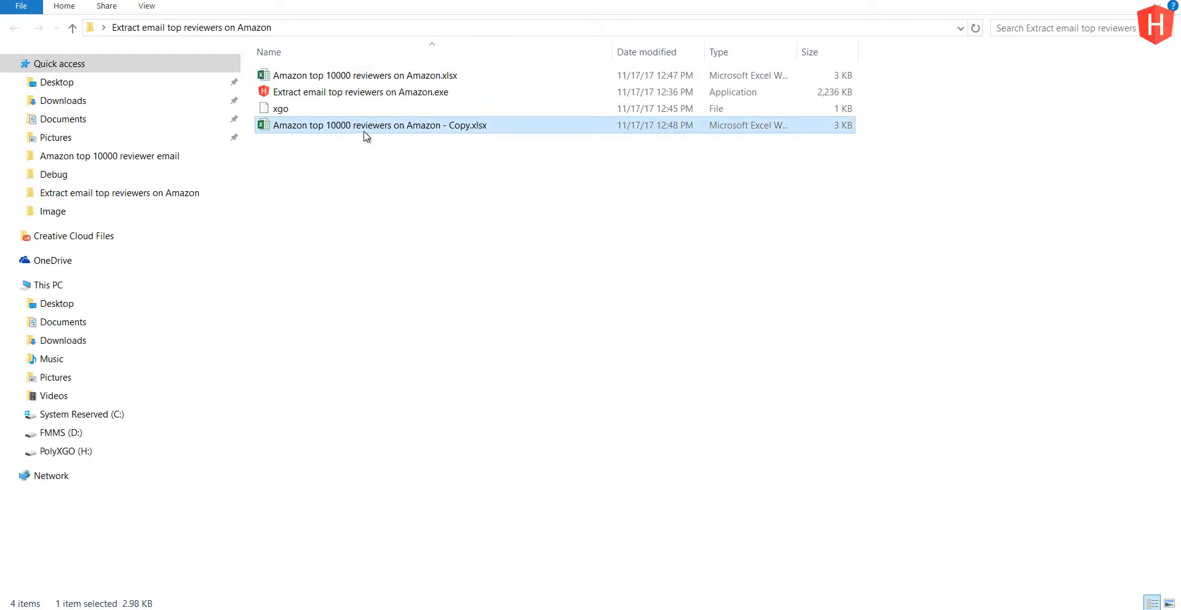
double_click(368, 127)
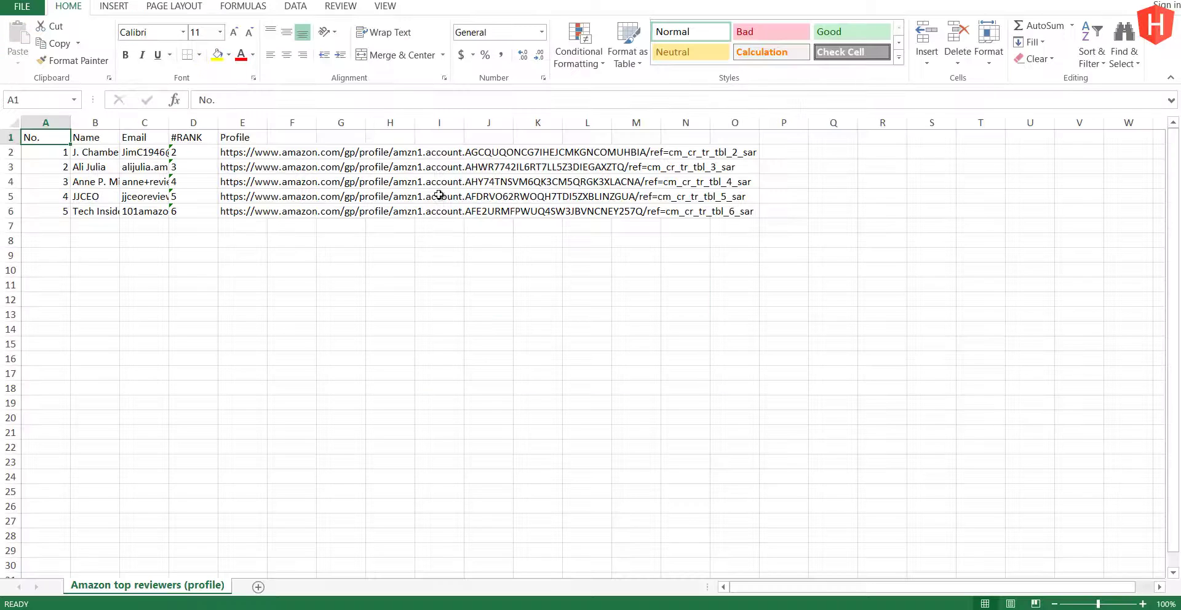
Step: AutoFit columns D, C, B and A to the #RANK header, emails, names and No. header
double_click(218, 122)
double_click(170, 122)
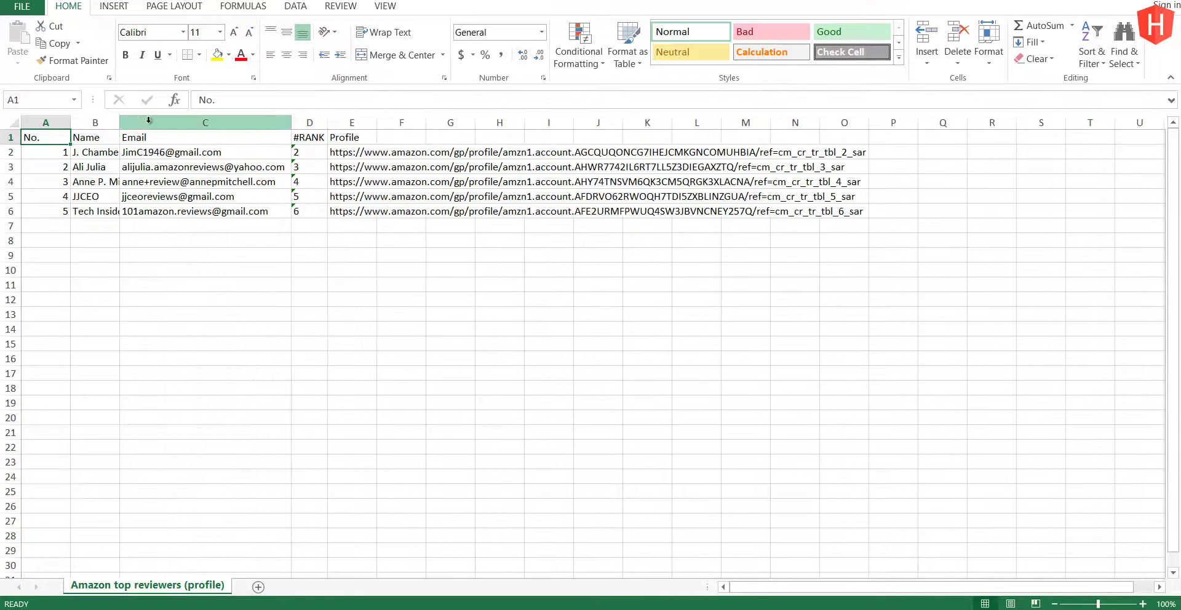
double_click(120, 122)
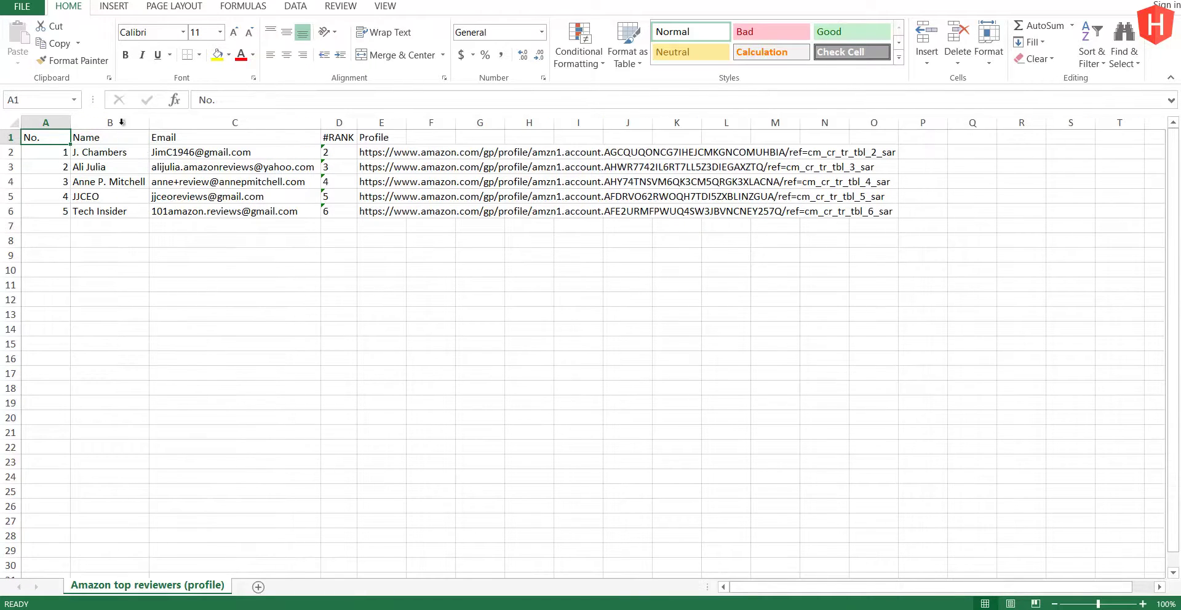
double_click(71, 122)
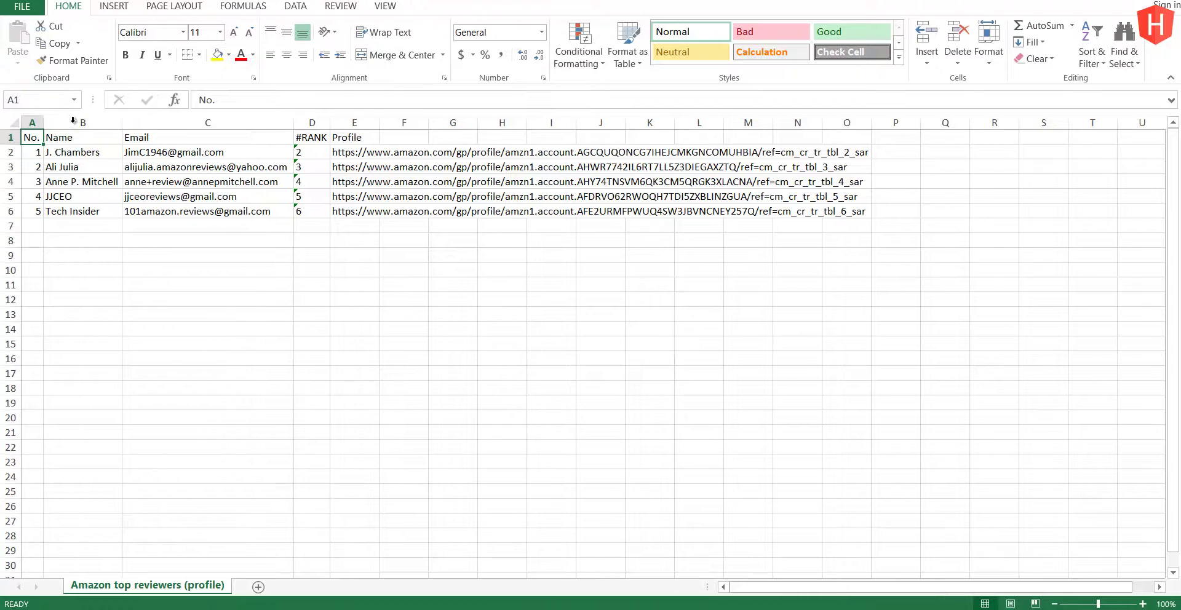
Step: Check the emails in C2–C6 and the profile URL in E6, then bring back the extractor window
left_click(186, 215)
left_click(187, 197)
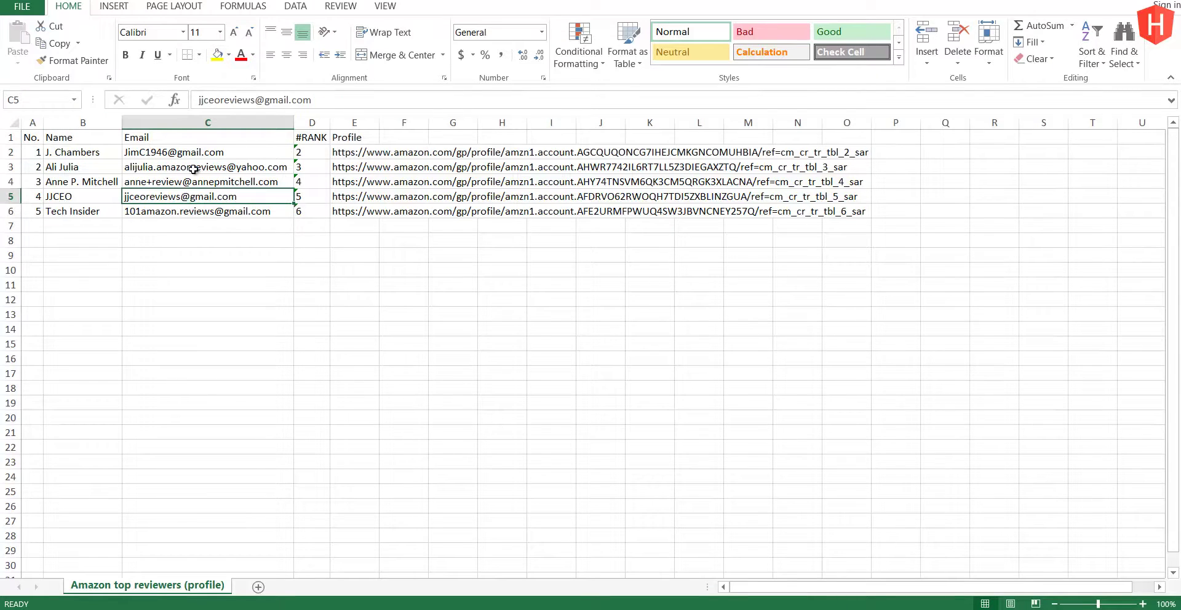
left_click(194, 168)
left_click(196, 152)
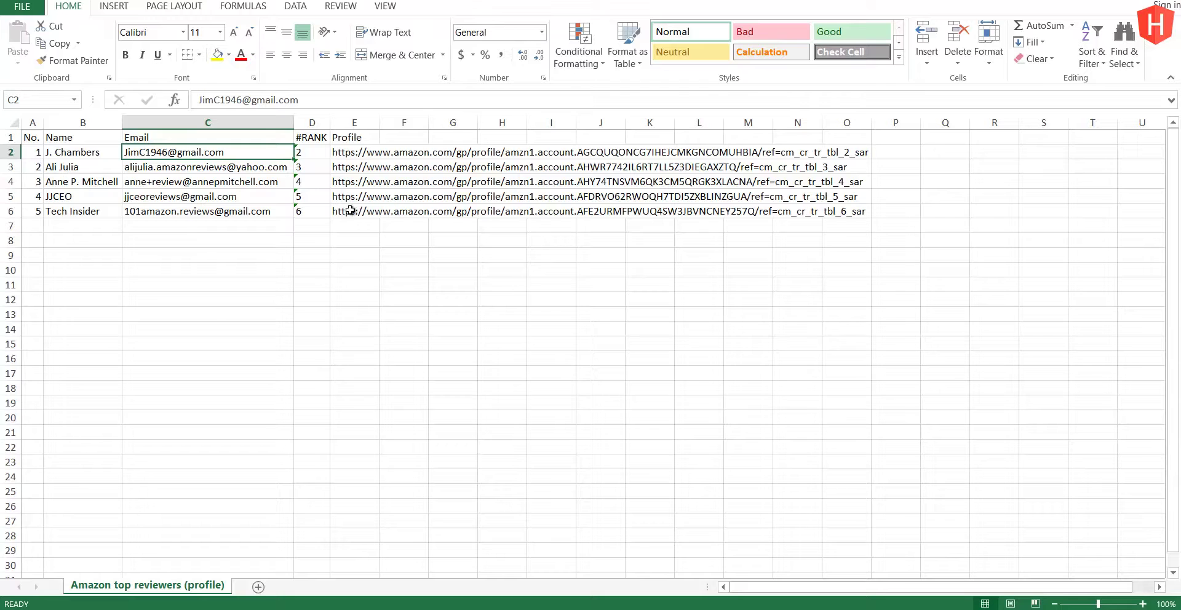
left_click(350, 210)
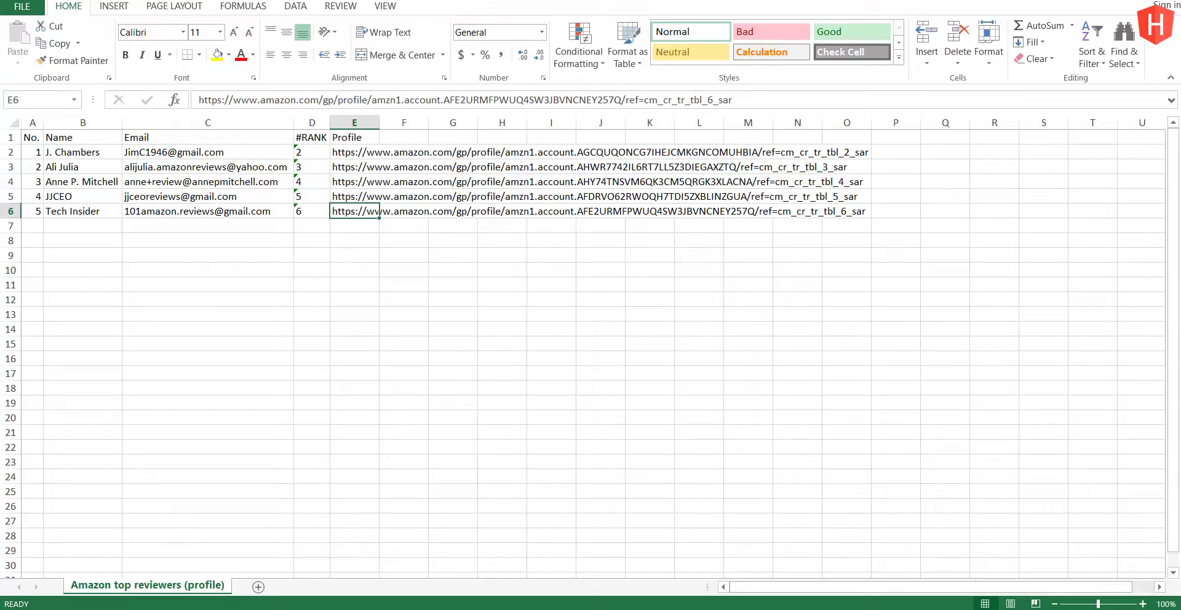
key("alt+Tab")
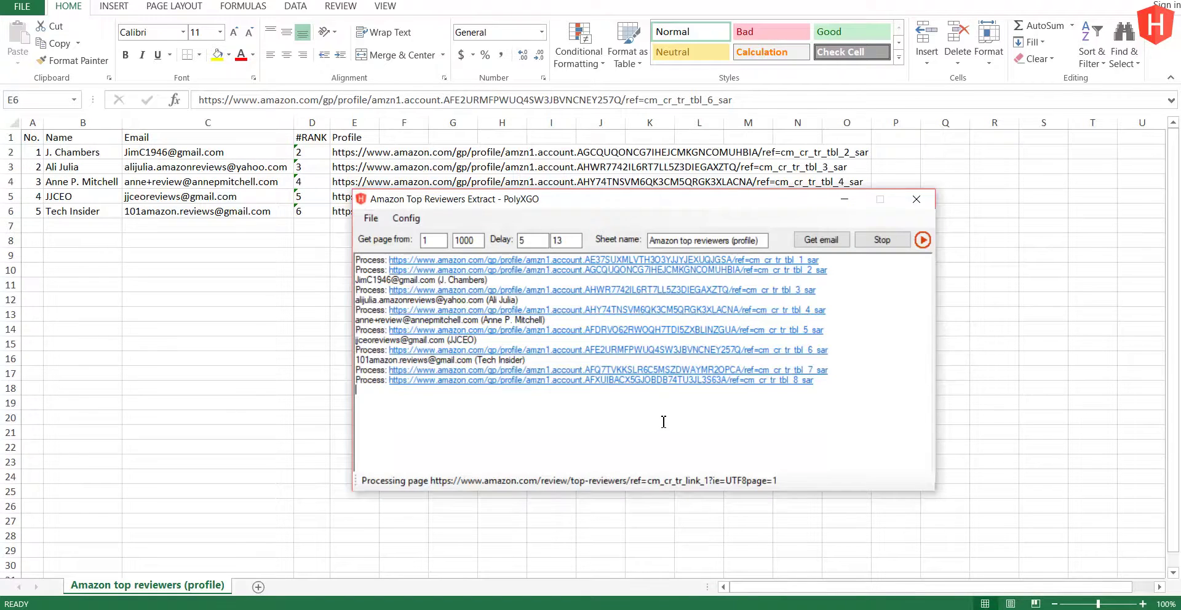
left_click_drag(630, 205, 616, 185)
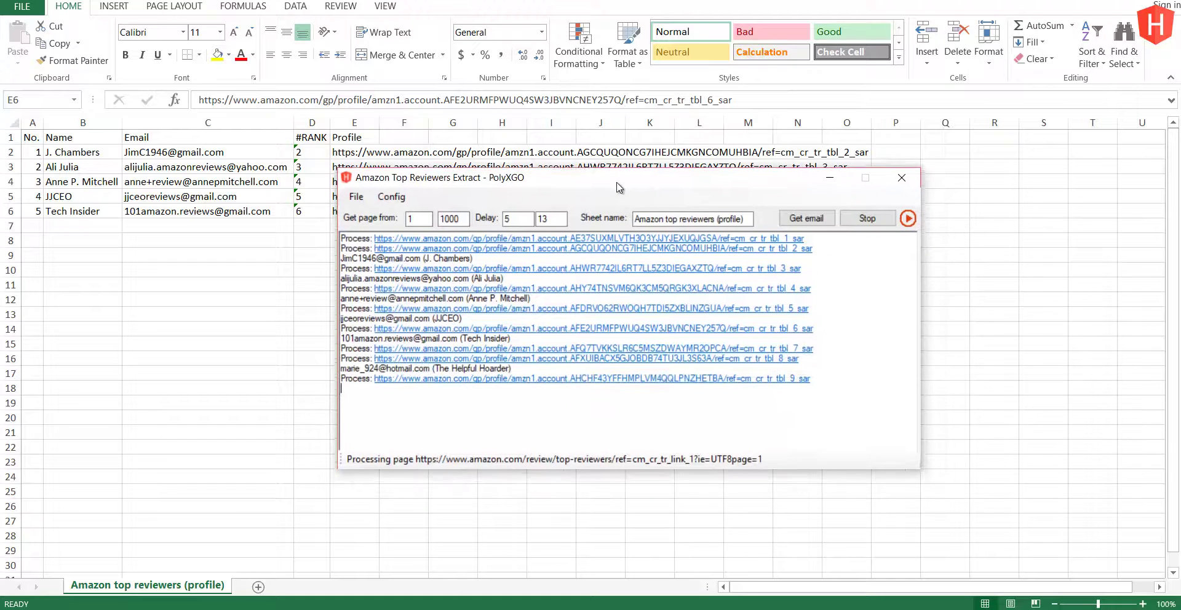